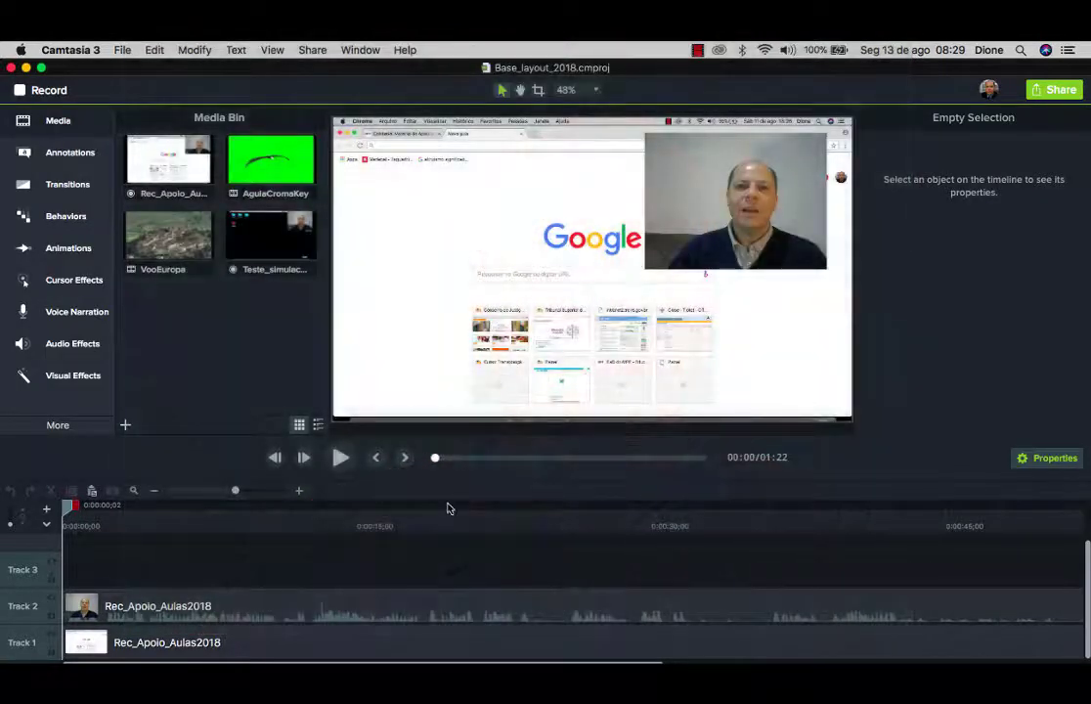
Adjust the height split between the canvas and timeline areas and hide the Properties panel
left_click_drag(464, 480, 446, 444)
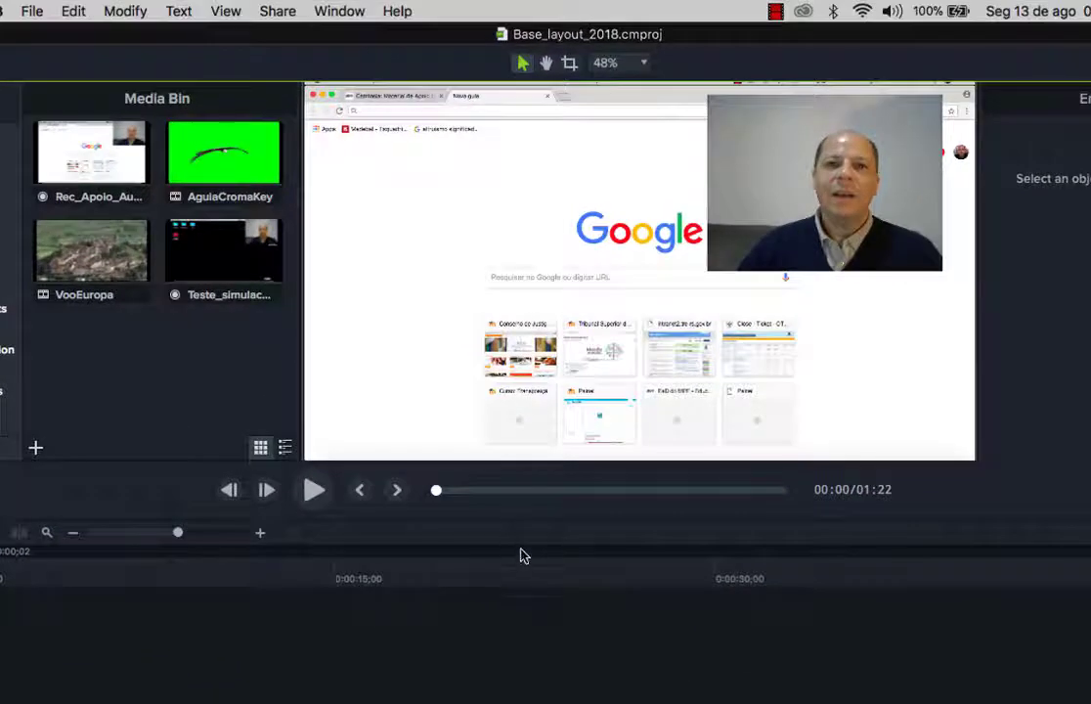
left_click_drag(521, 519, 519, 579)
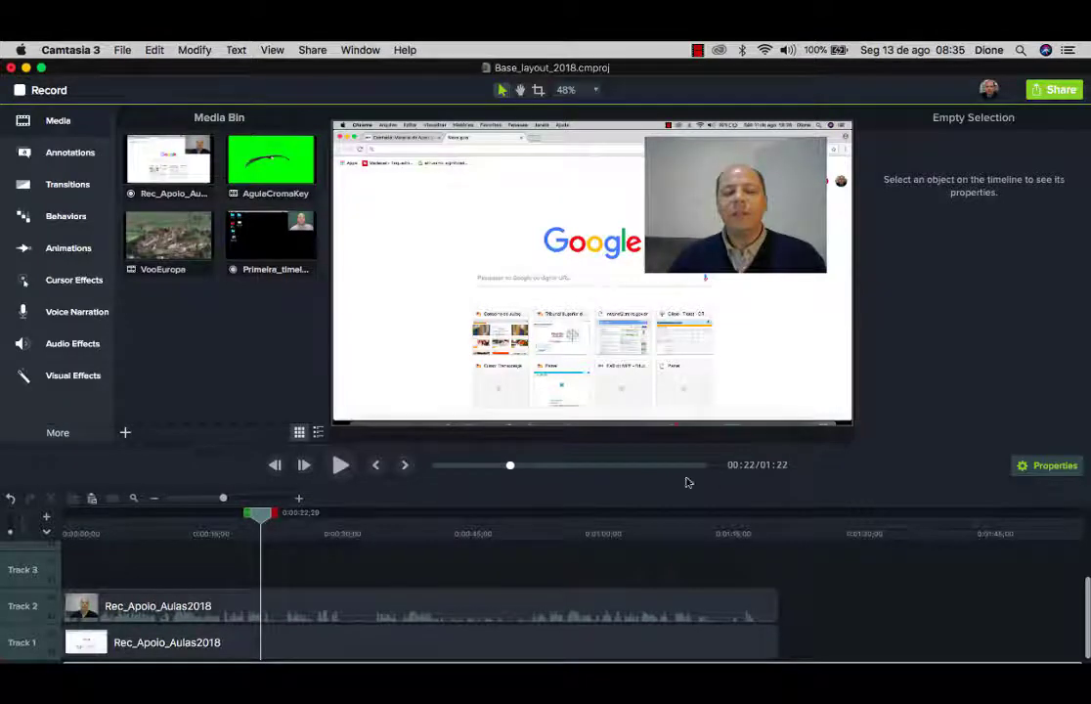
left_click(1039, 467)
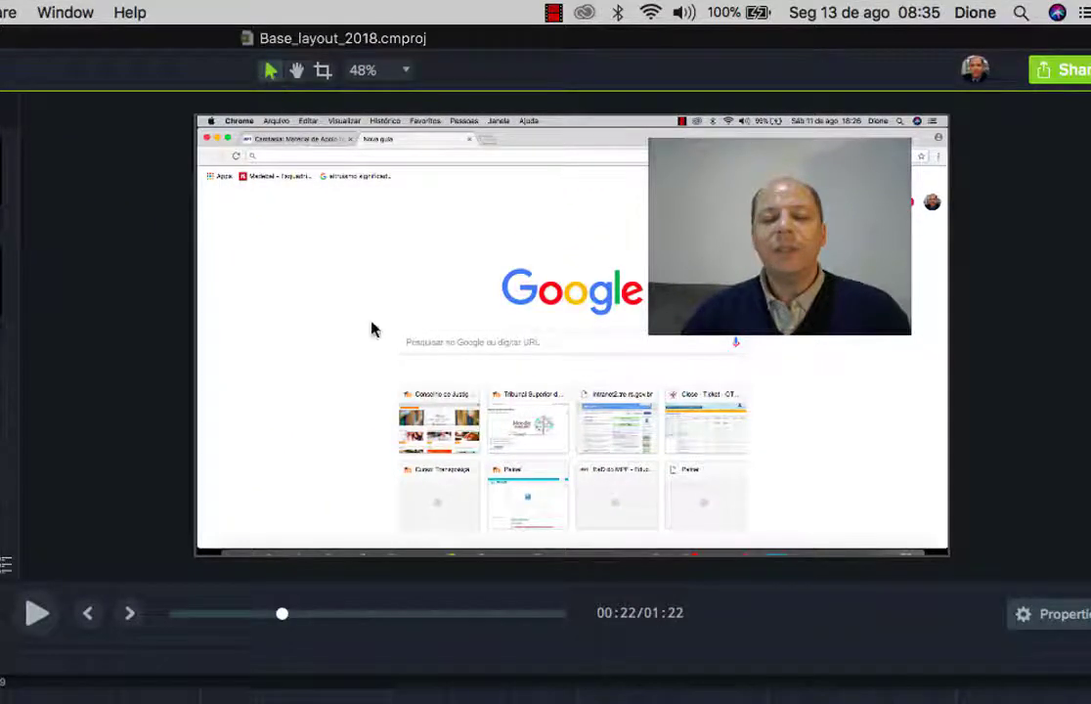
Nudge the Track 2 webcam clip slightly to the right on the canvas and select the Track 1 screen recording
mouse_move(384, 294)
left_mouse_down()
mouse_move(353, 309)
mouse_move(368, 302)
mouse_move(236, 273)
mouse_move(269, 287)
mouse_move(438, 288)
mouse_move(384, 293)
left_mouse_up()
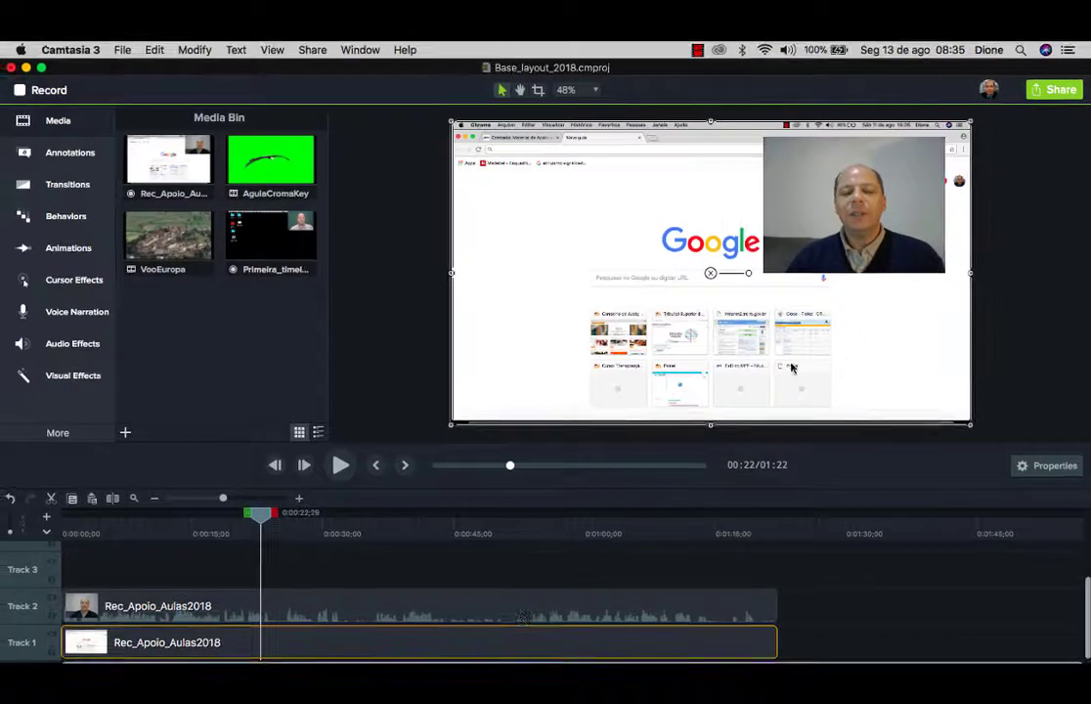
left_click(508, 613)
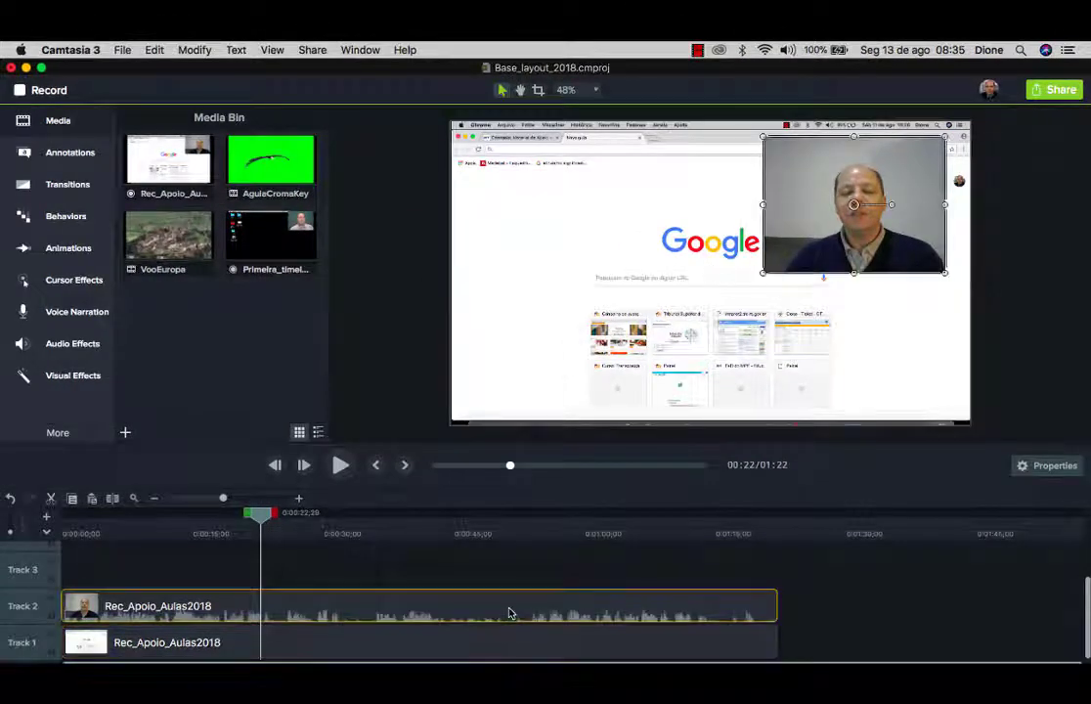
mouse_move(834, 264)
left_mouse_down()
mouse_move(668, 332)
mouse_move(707, 295)
mouse_move(834, 281)
mouse_move(830, 247)
left_mouse_up()
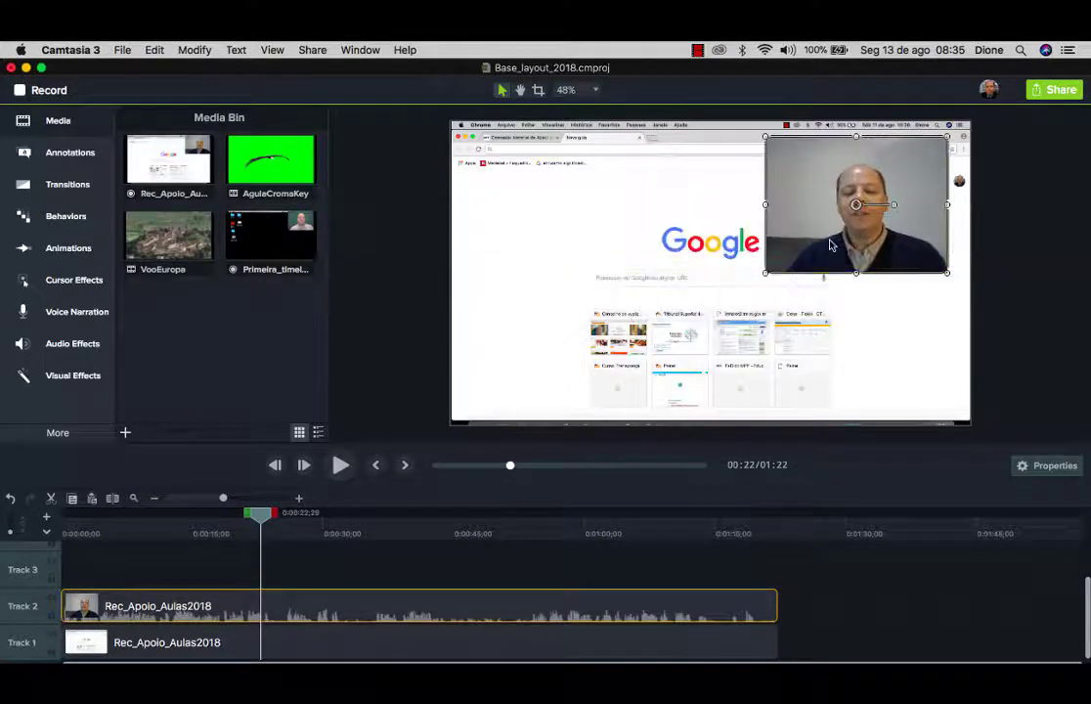
left_click(509, 650)
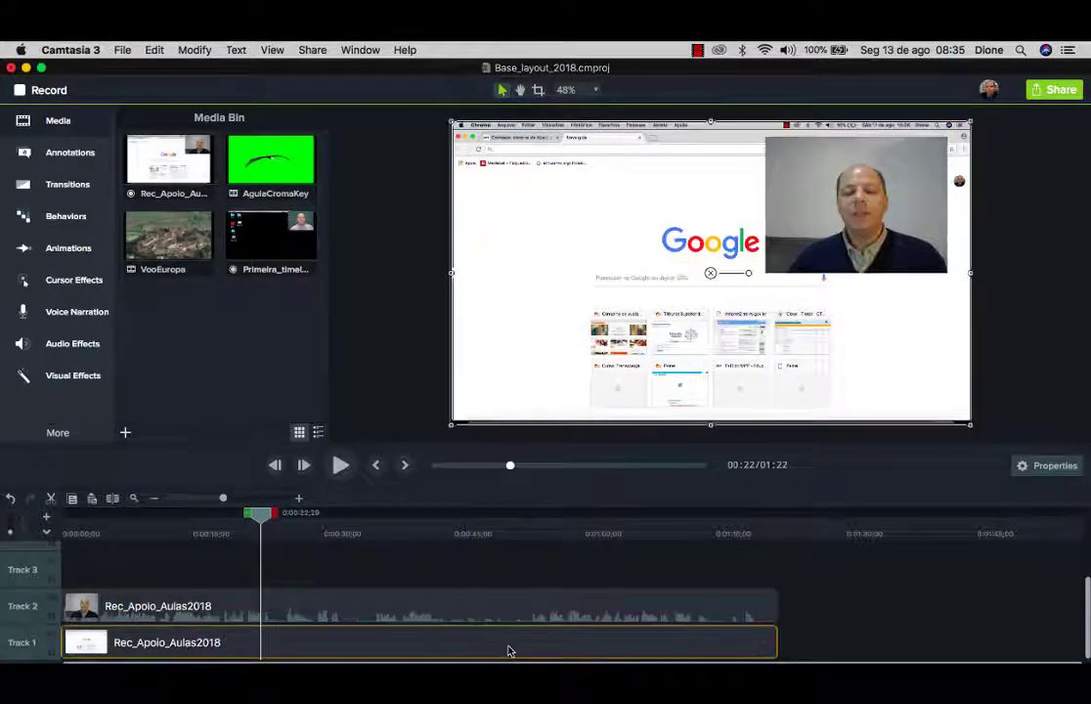
Pan the canvas view slightly to the left with the Hand tool
mouse_move(622, 345)
left_mouse_down()
mouse_move(622, 359)
mouse_move(622, 346)
left_mouse_up()
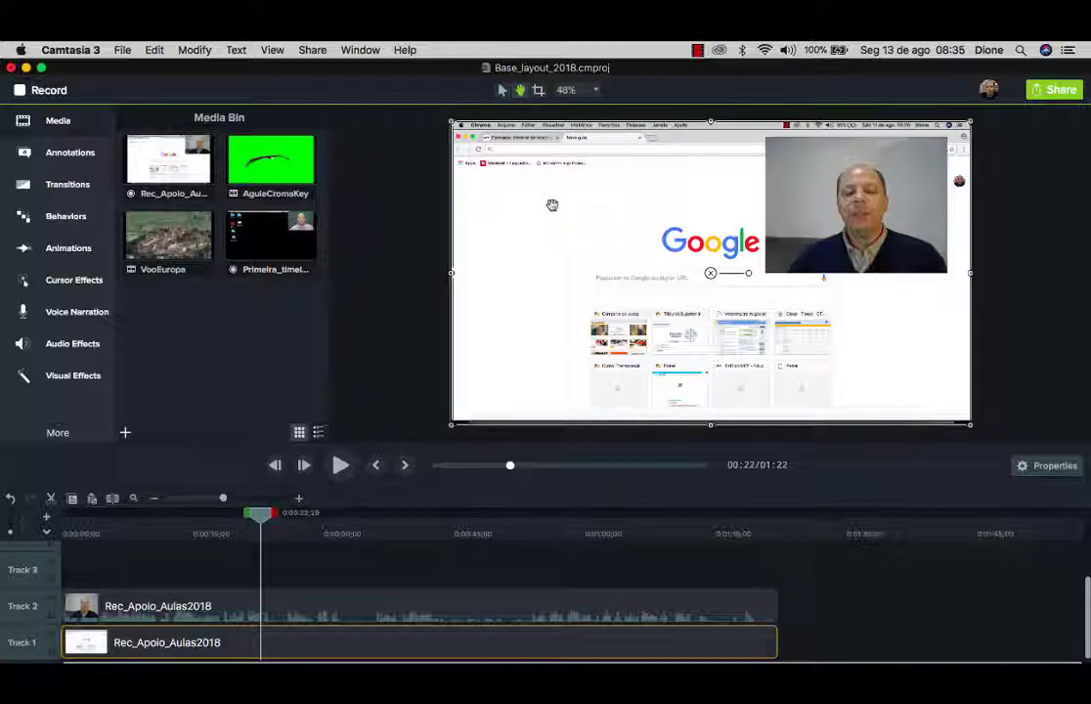
mouse_move(551, 203)
left_mouse_down()
mouse_move(592, 227)
mouse_move(494, 200)
mouse_move(531, 197)
left_mouse_up()
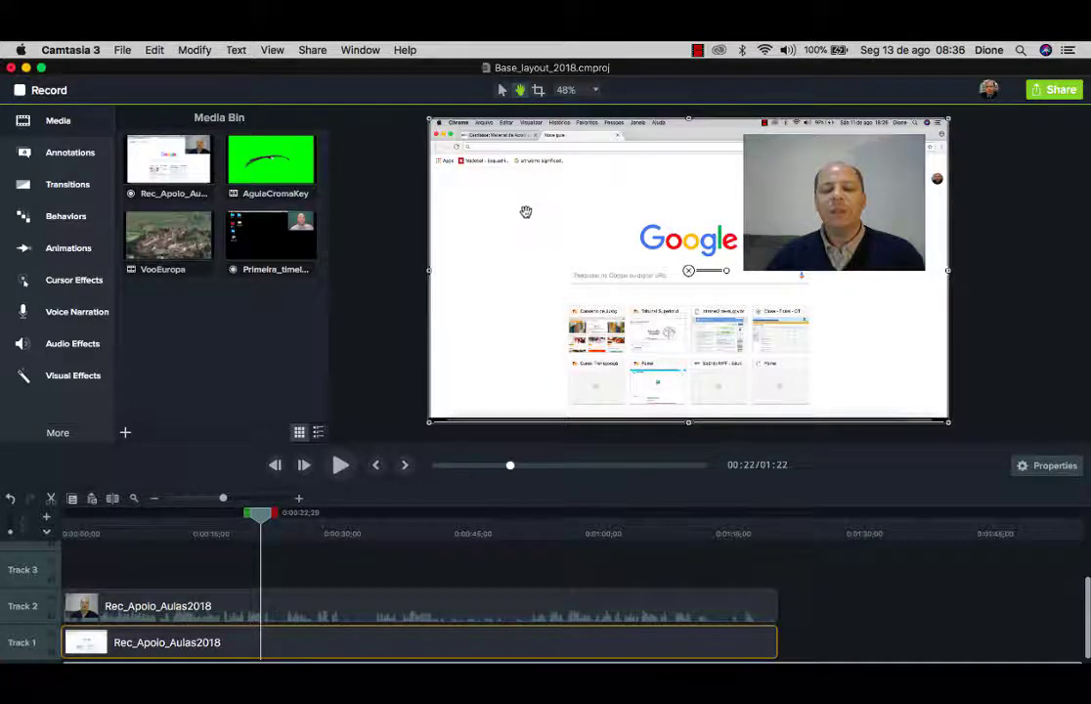
left_click_drag(529, 198, 505, 201)
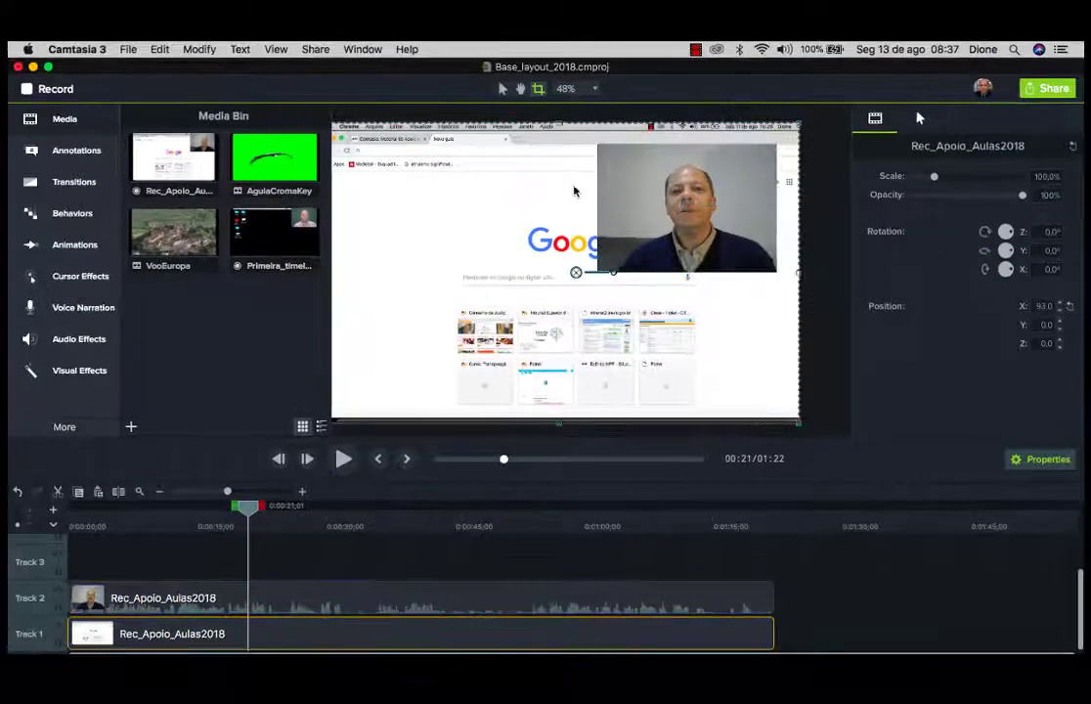
Select the webcam clip and enlarge it to a scale of 41.3%
left_click(647, 174)
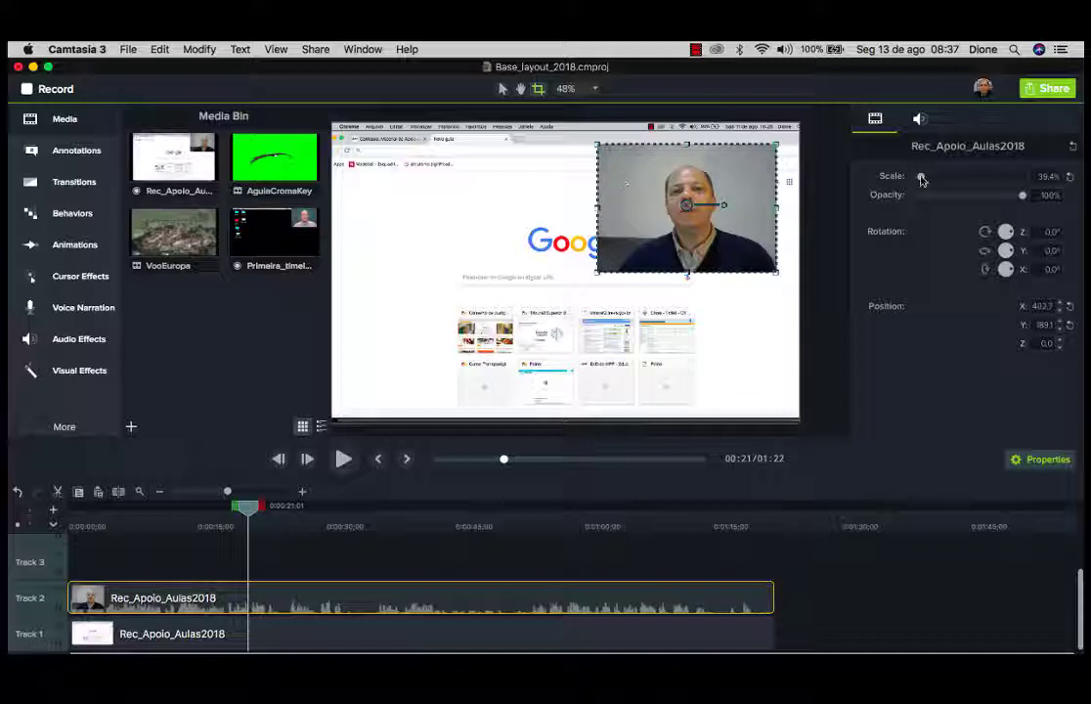
mouse_move(921, 179)
left_mouse_down()
mouse_move(933, 178)
mouse_move(923, 180)
left_mouse_up()
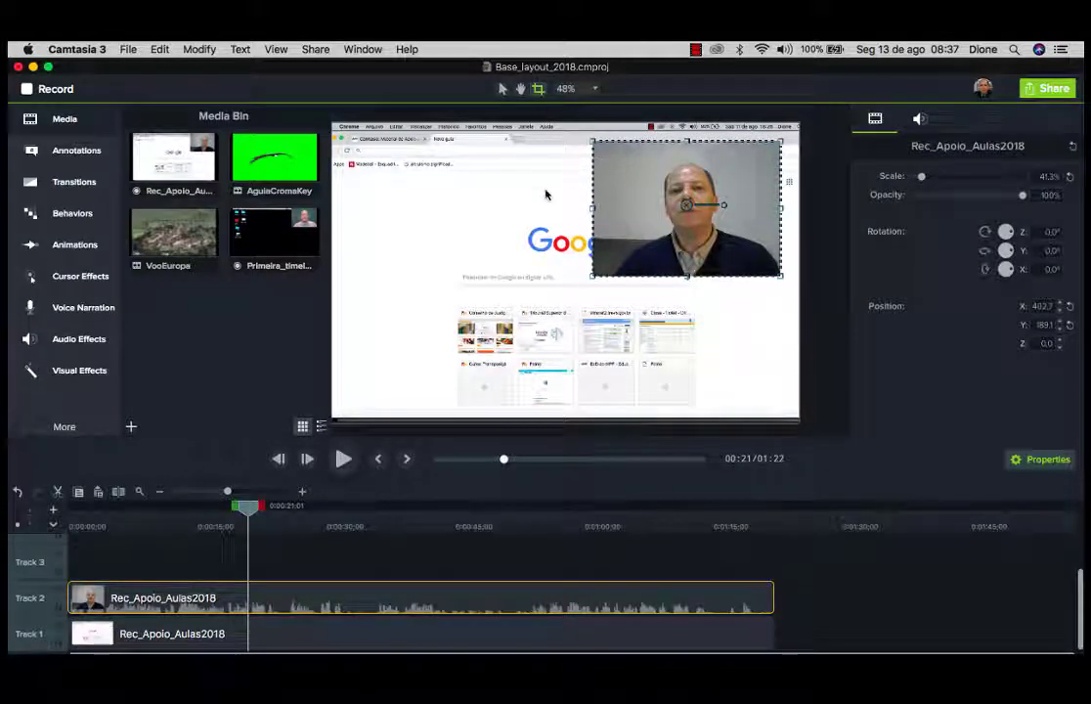
Try cropping the webcam clip closely around the presenter and repositioning it over the screen recording
left_click(537, 93)
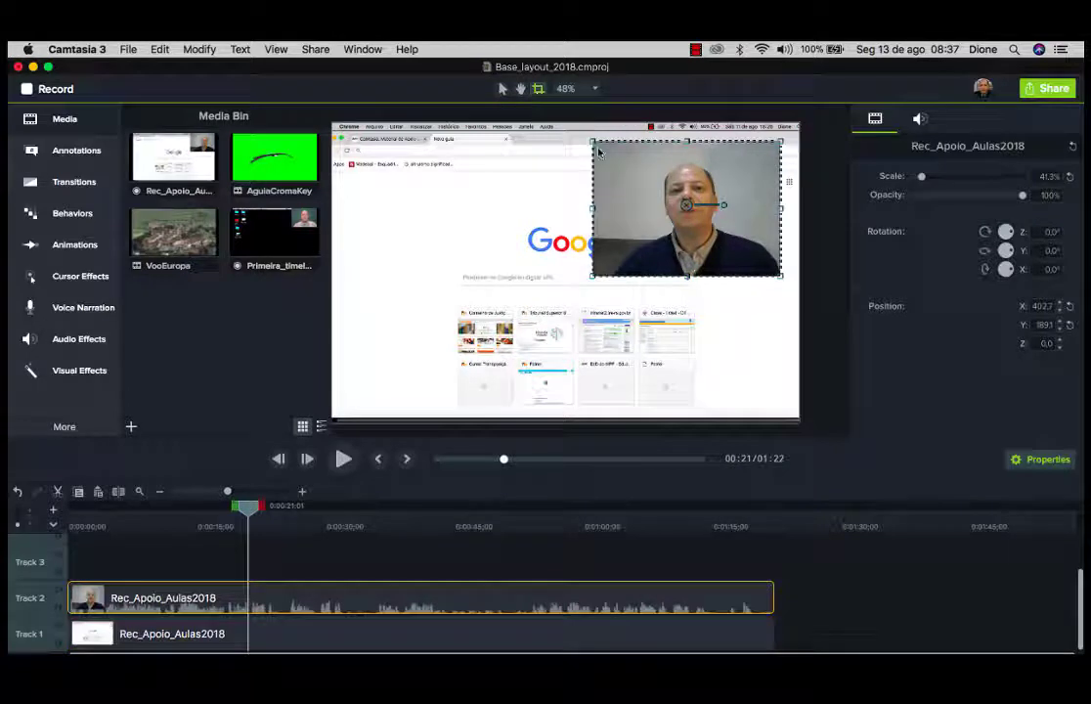
left_click_drag(595, 148, 567, 168)
left_click_drag(720, 231, 682, 229)
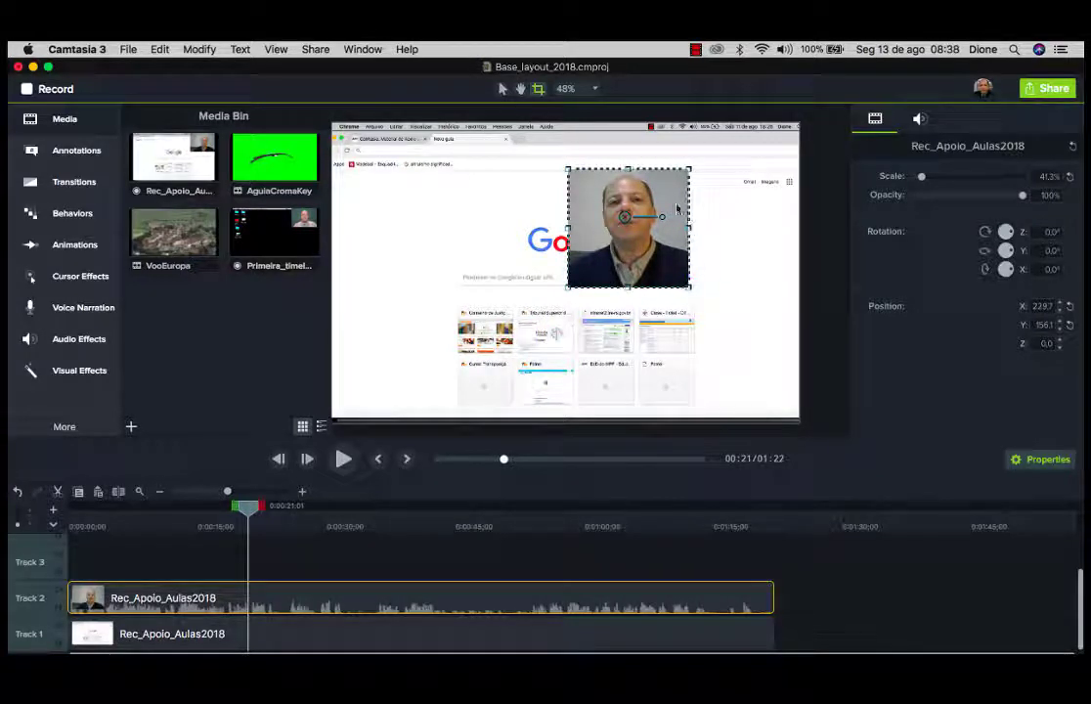
left_click_drag(689, 229, 765, 195)
left_click(763, 284)
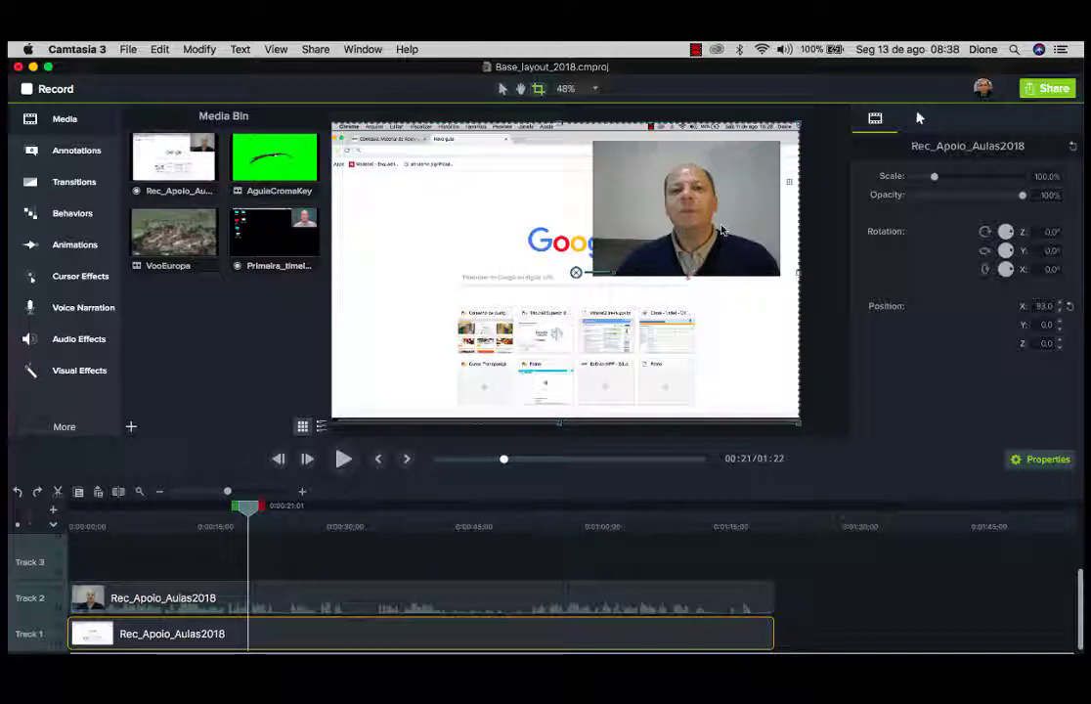
left_click(158, 49)
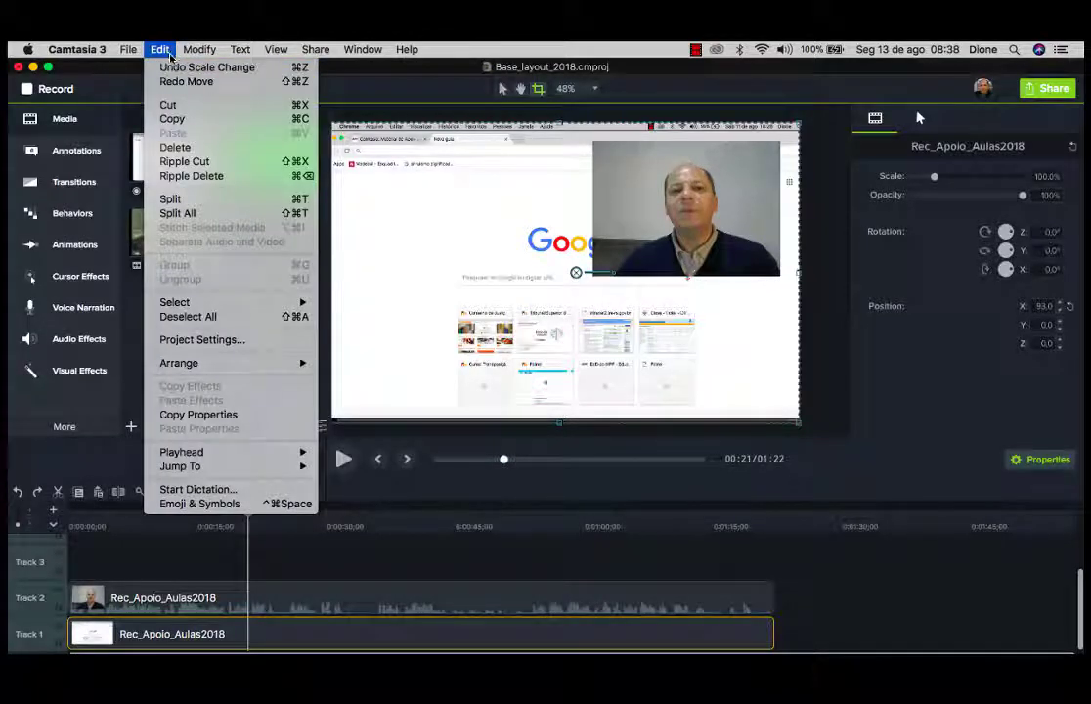
left_click(155, 50)
left_click(157, 49)
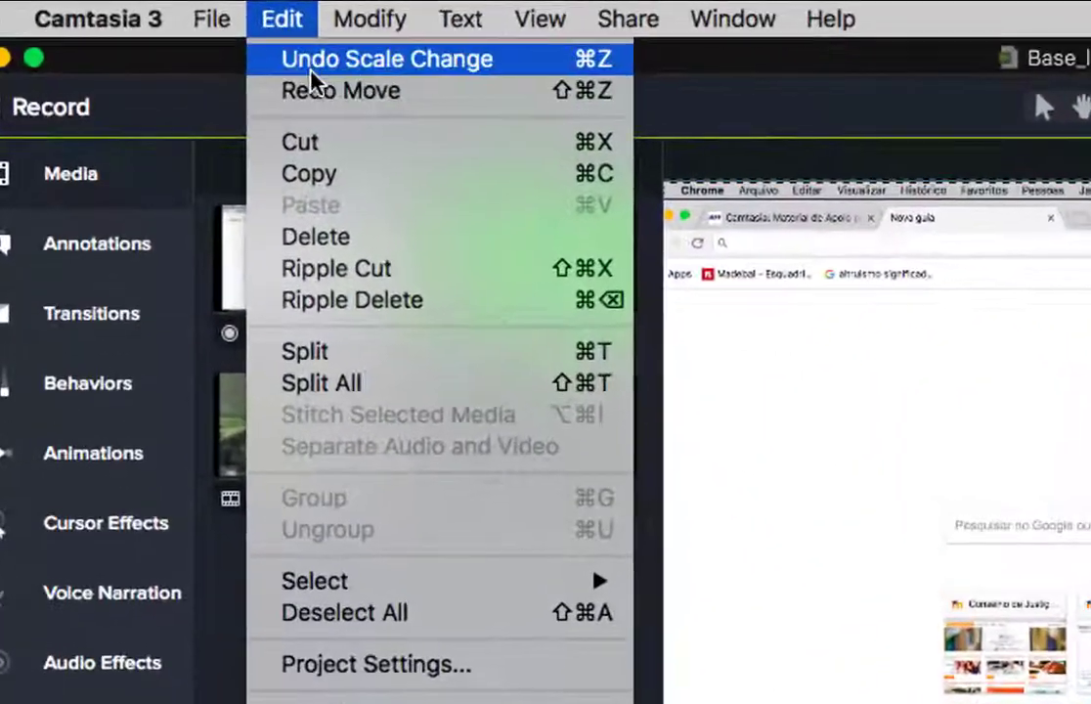
left_click(231, 67)
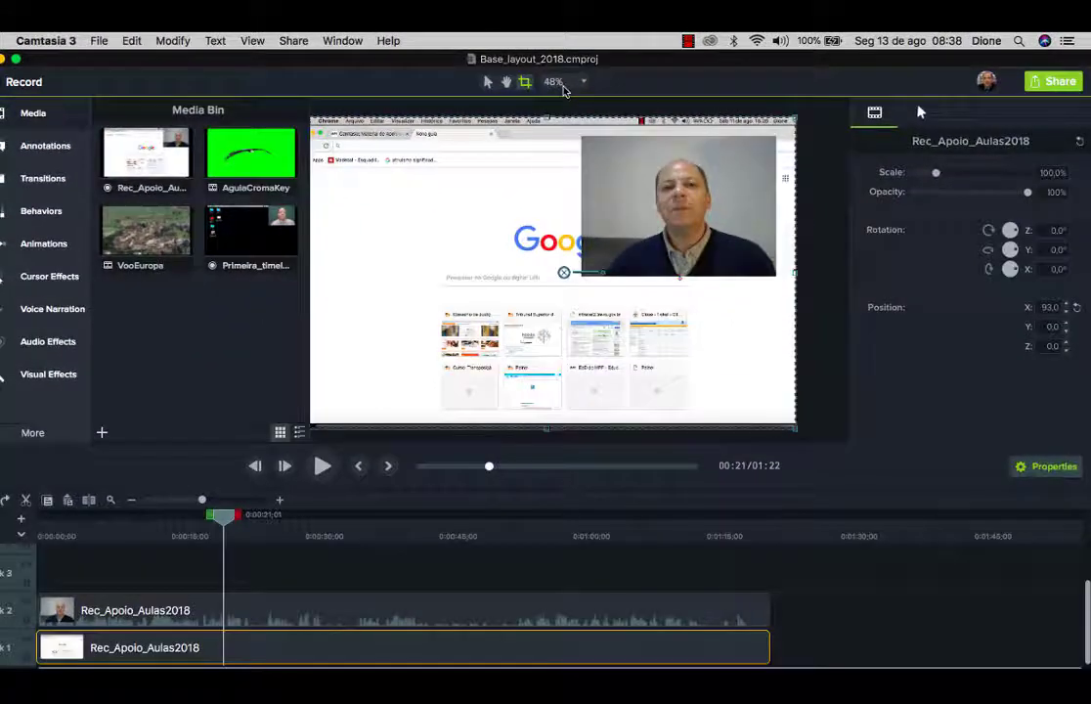
Set the canvas zoom first to 75% and finally to 50%
left_click(726, 92)
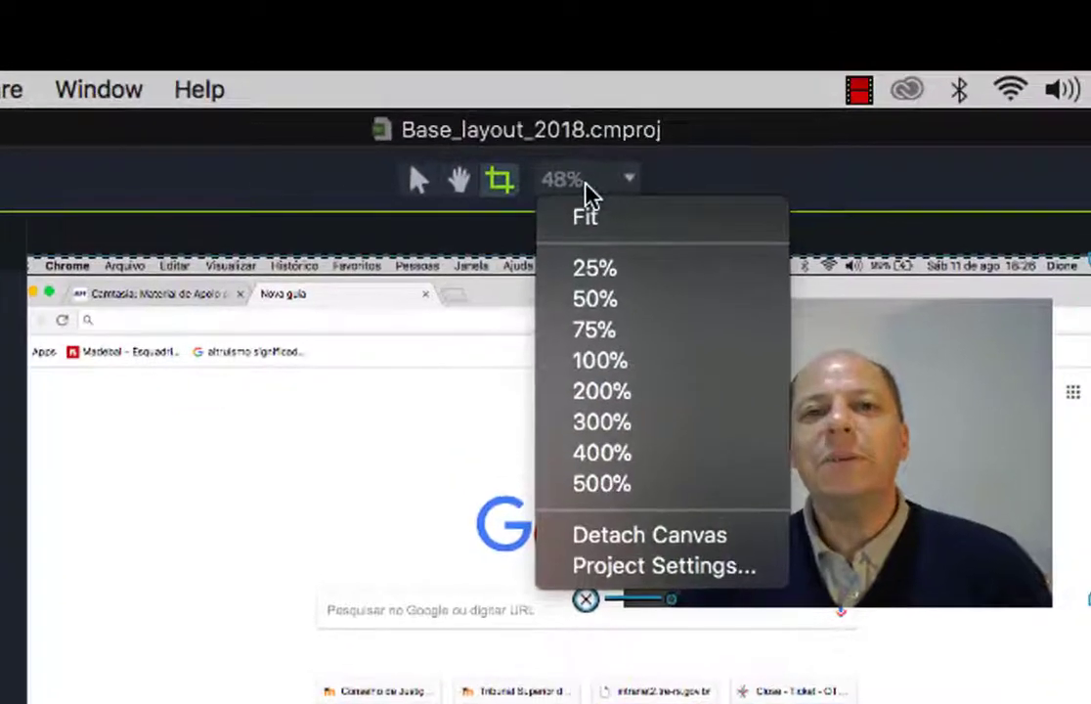
left_click(632, 332)
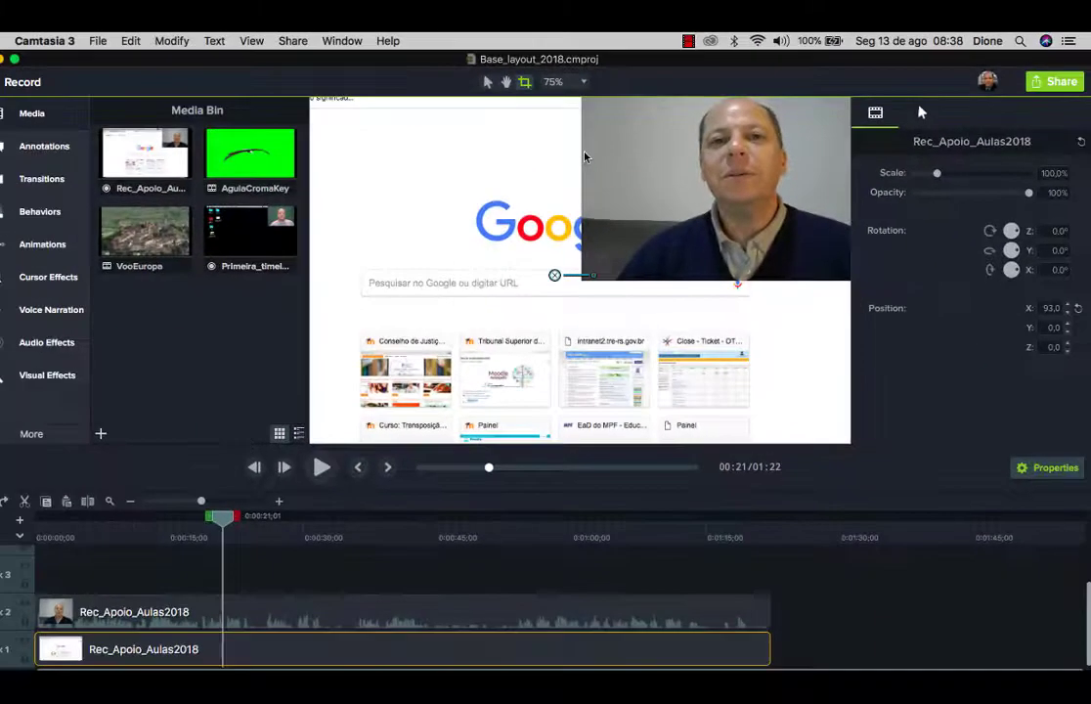
left_click(554, 81)
left_click(564, 147)
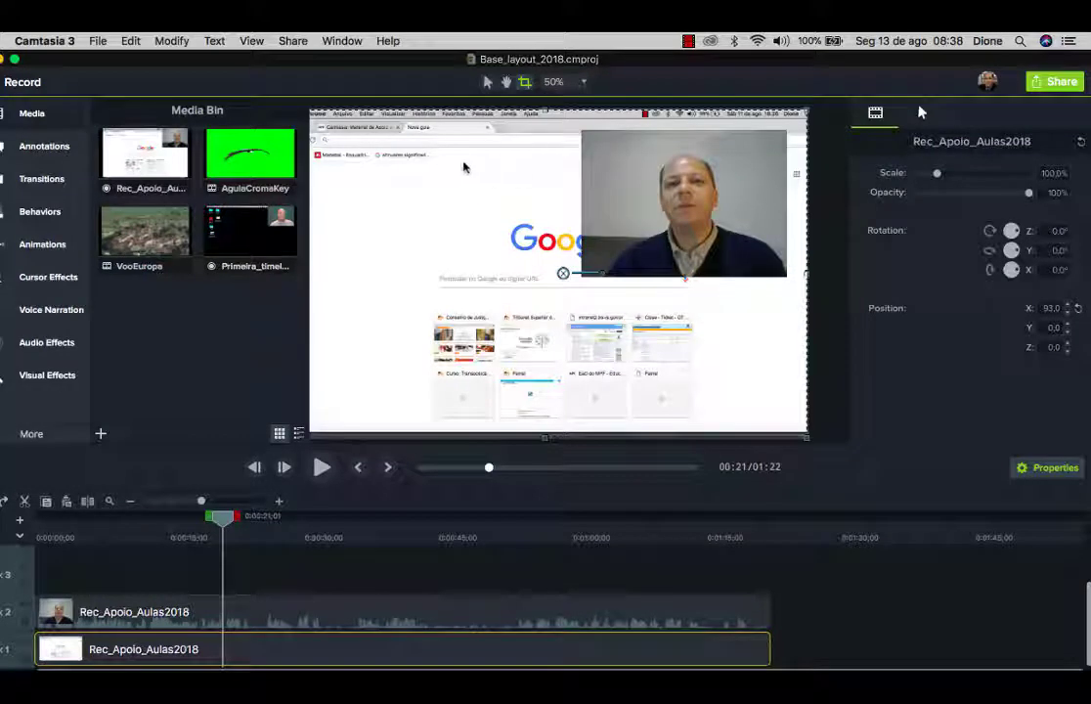
Reposition the Track 1 screen recording so it is centred horizontally within the black canvas area
left_click(506, 82)
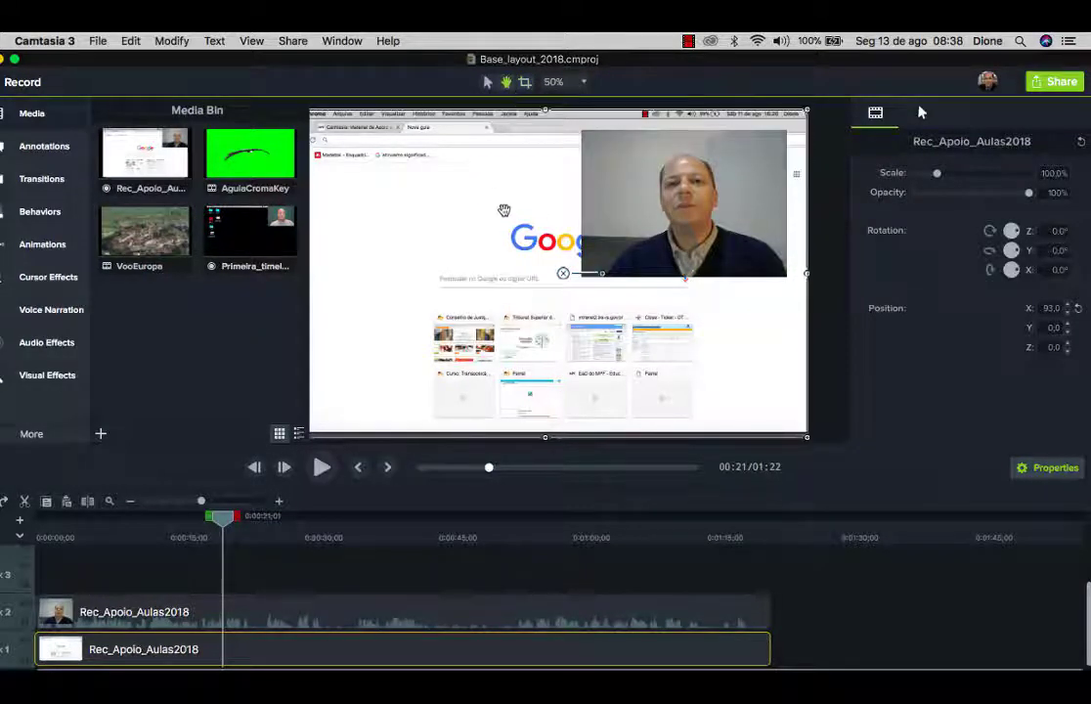
left_click_drag(504, 211, 626, 253)
key("super+k")
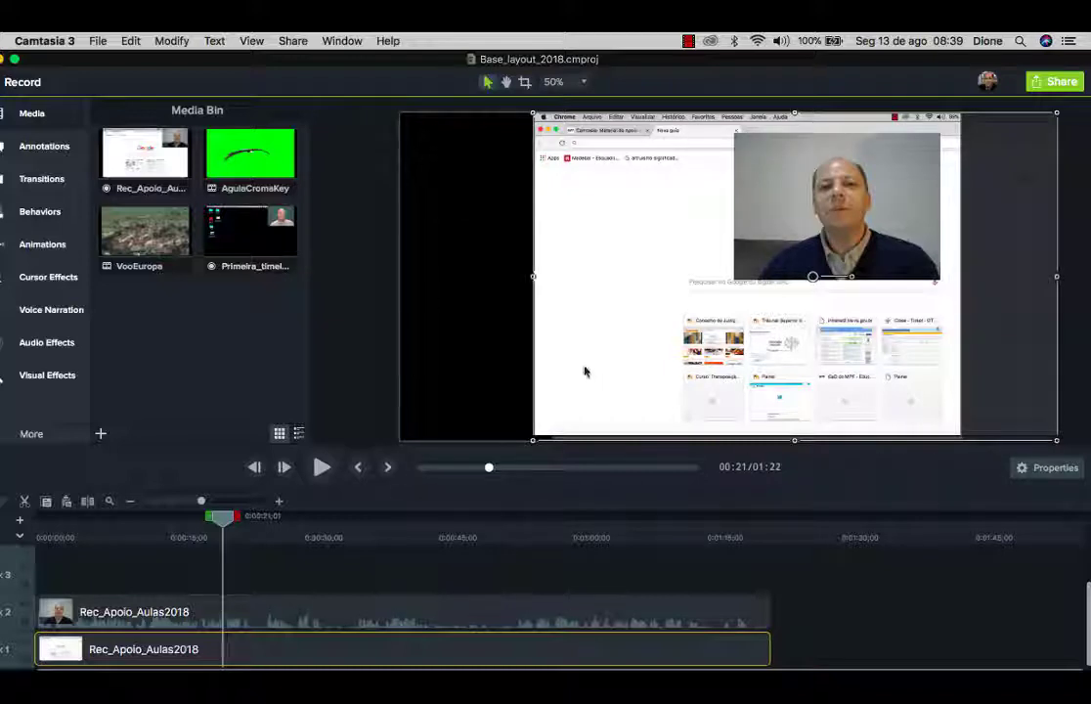
left_click_drag(611, 300, 505, 263)
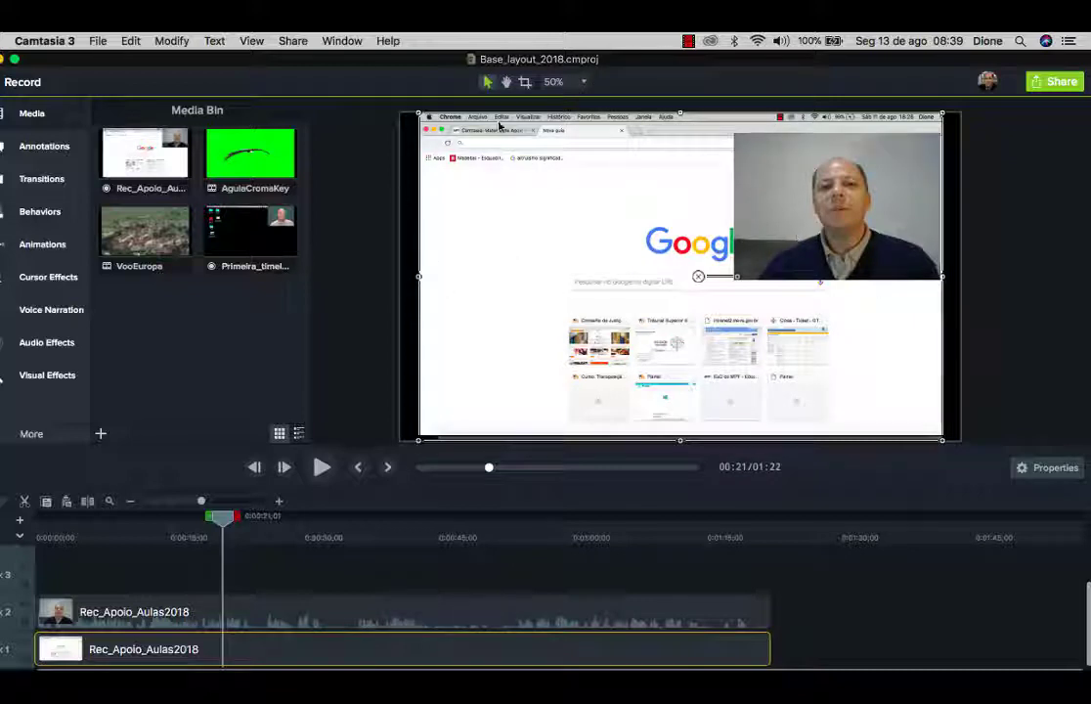
Detach the canvas into its own window and move that window around the workspace
left_click(581, 84)
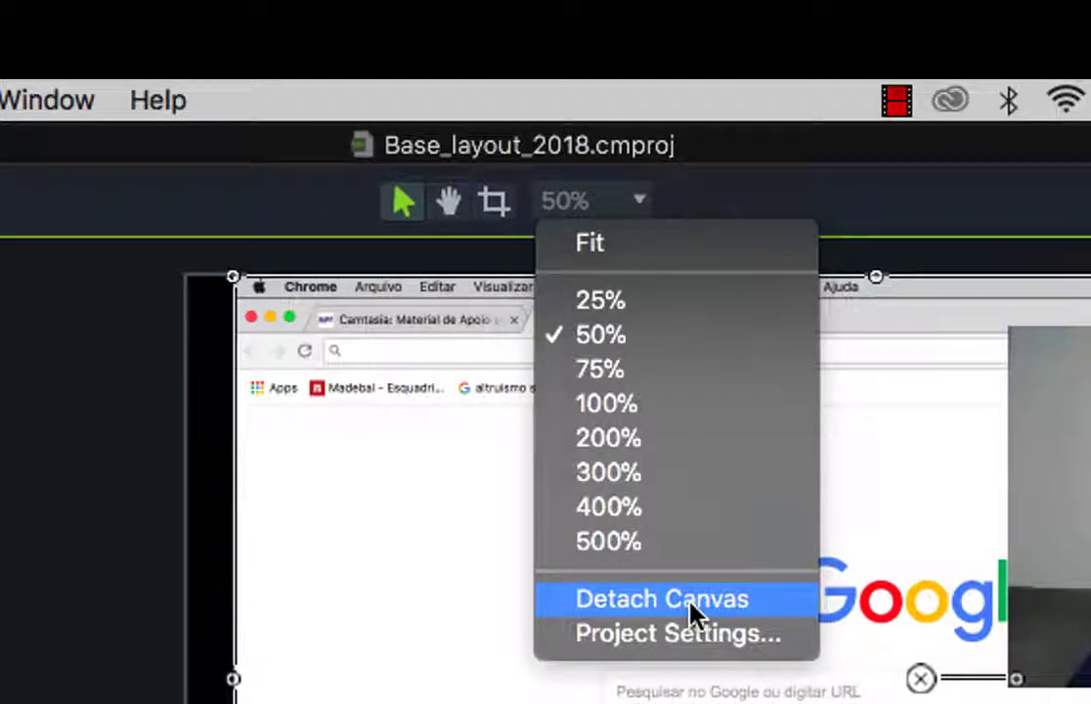
left_click(689, 611)
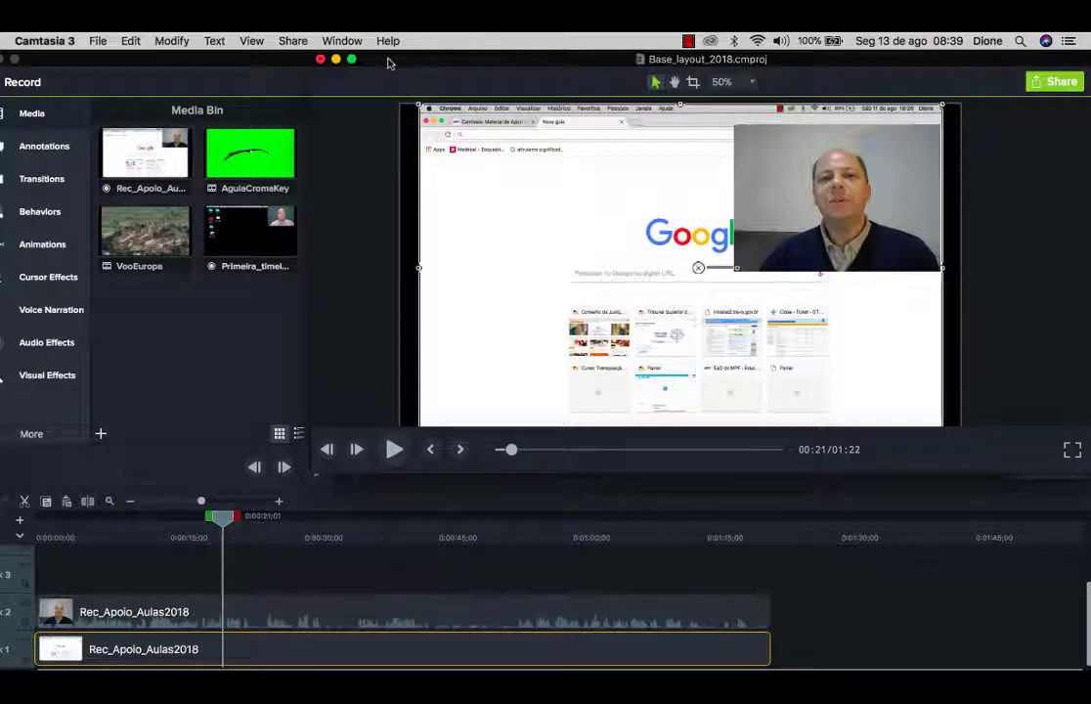
left_click_drag(376, 74, 237, 272)
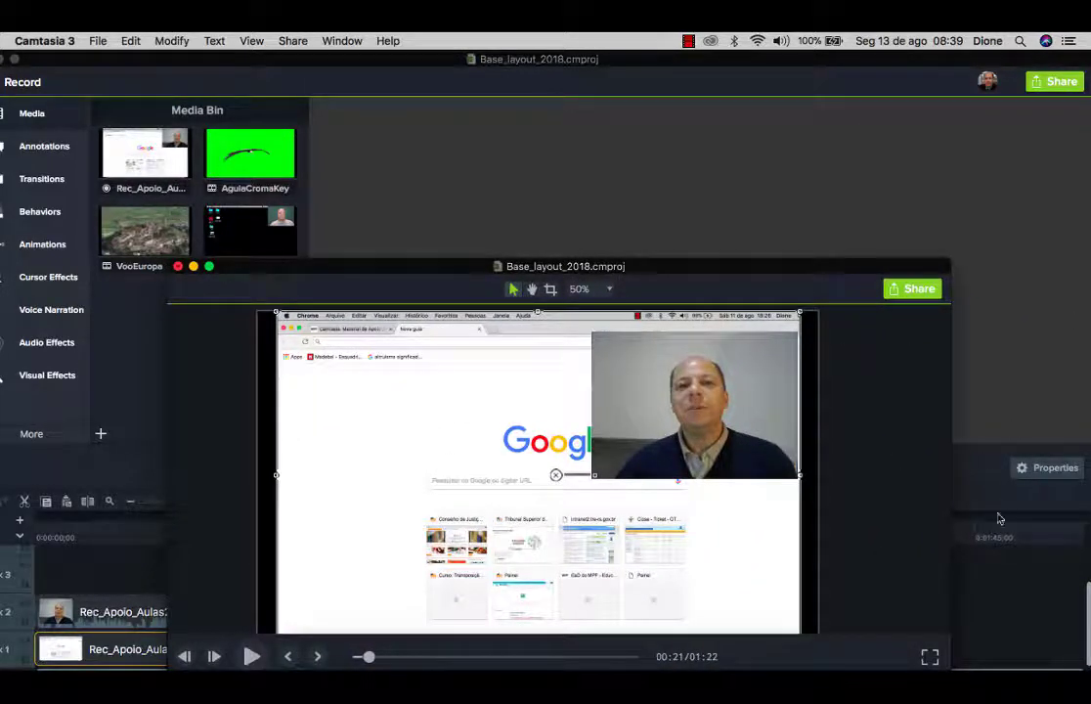
left_click_drag(653, 274, 770, 127)
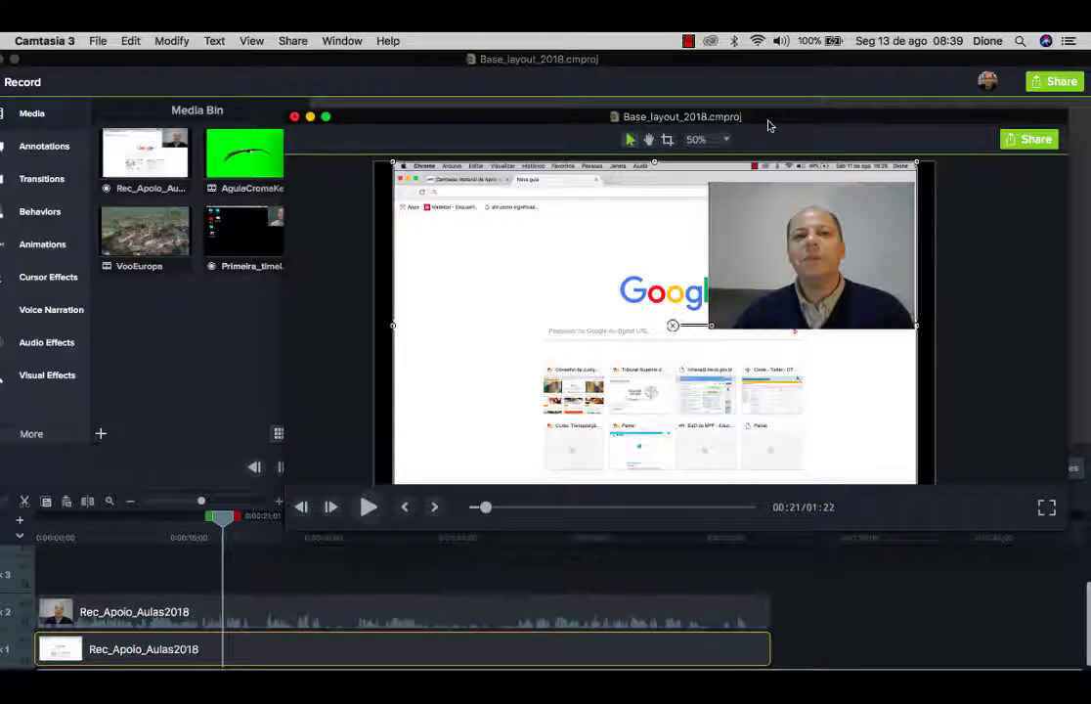
mouse_move(769, 125)
left_mouse_down()
mouse_move(763, 165)
mouse_move(769, 129)
mouse_move(784, 122)
left_mouse_up()
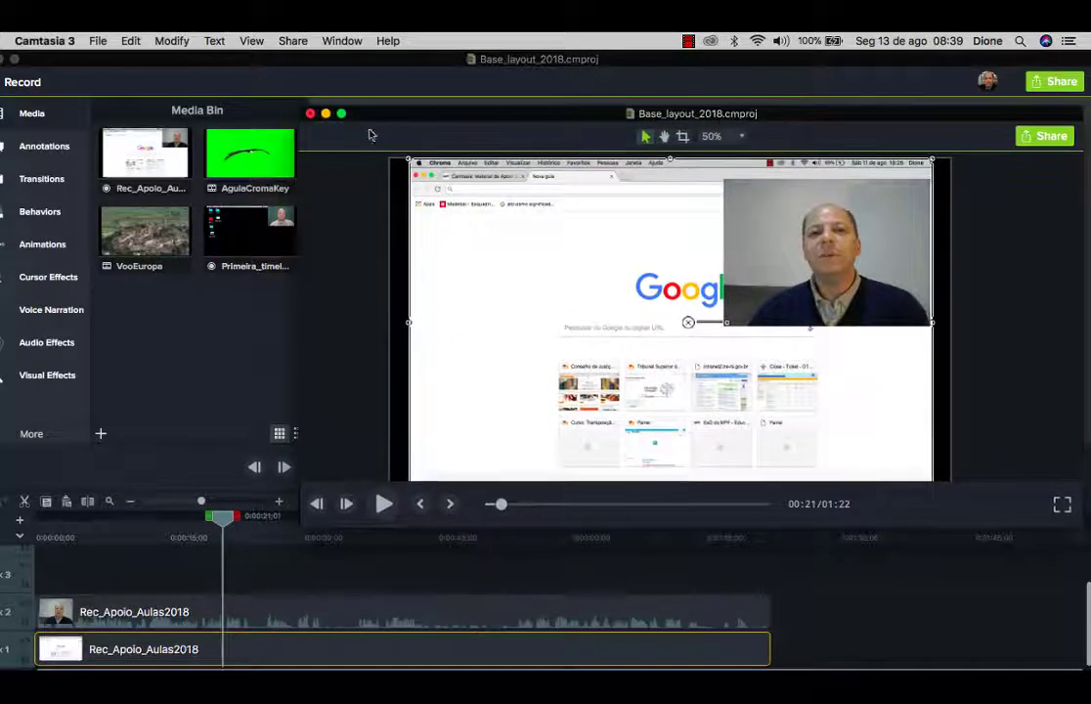
left_click_drag(347, 114, 360, 118)
Attach the floating canvas back to the main editor window
left_click(755, 140)
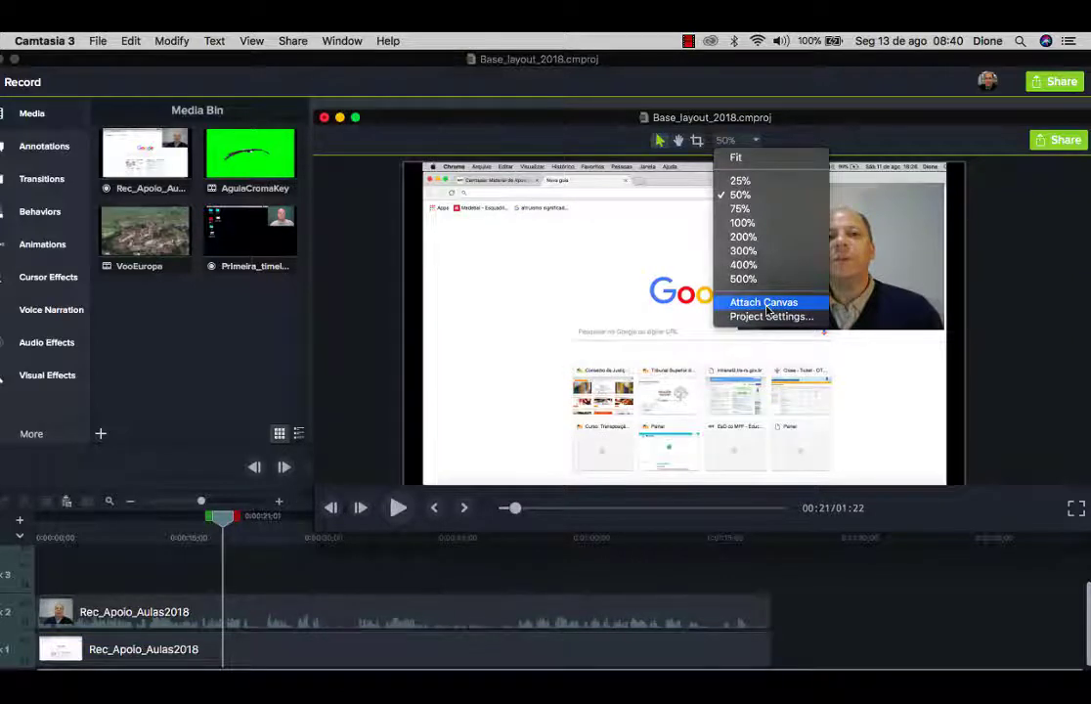
left_click(768, 304)
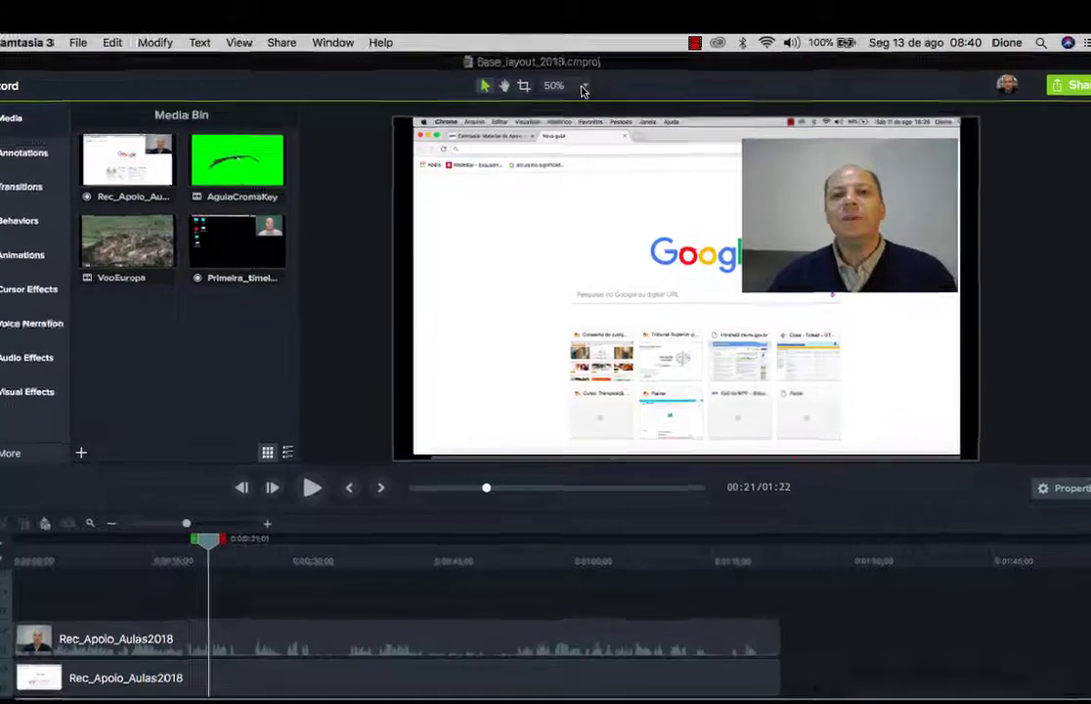
Open the project settings and unlock the aspect ratio between the canvas width and height
left_click(581, 86)
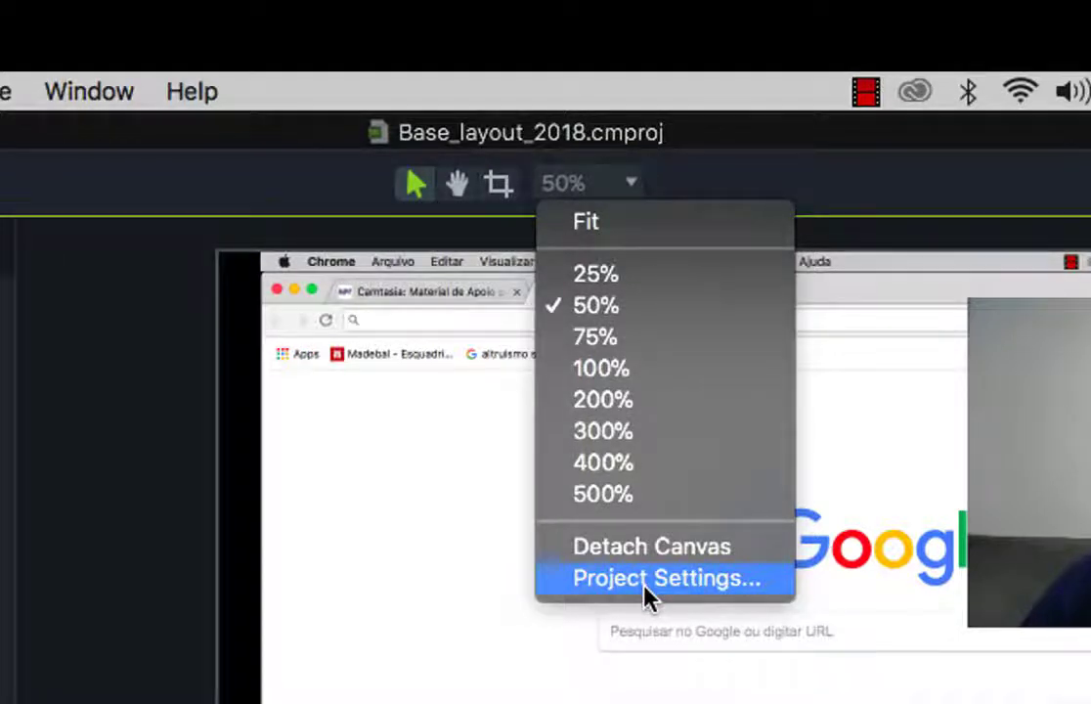
left_click(647, 579)
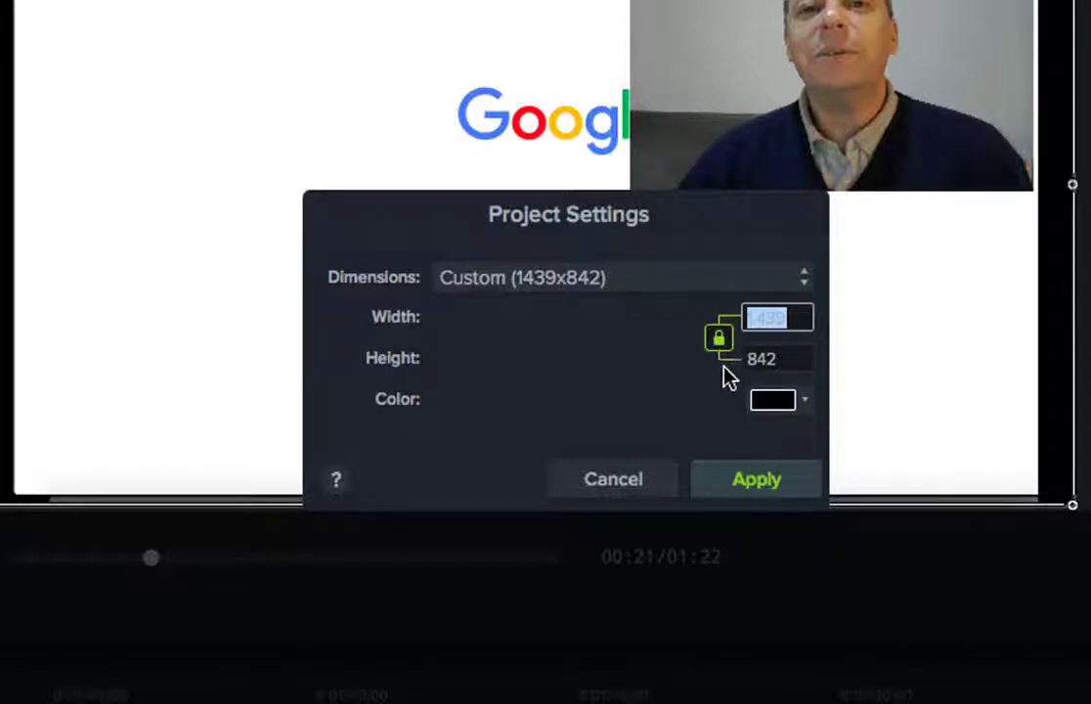
left_click(797, 318)
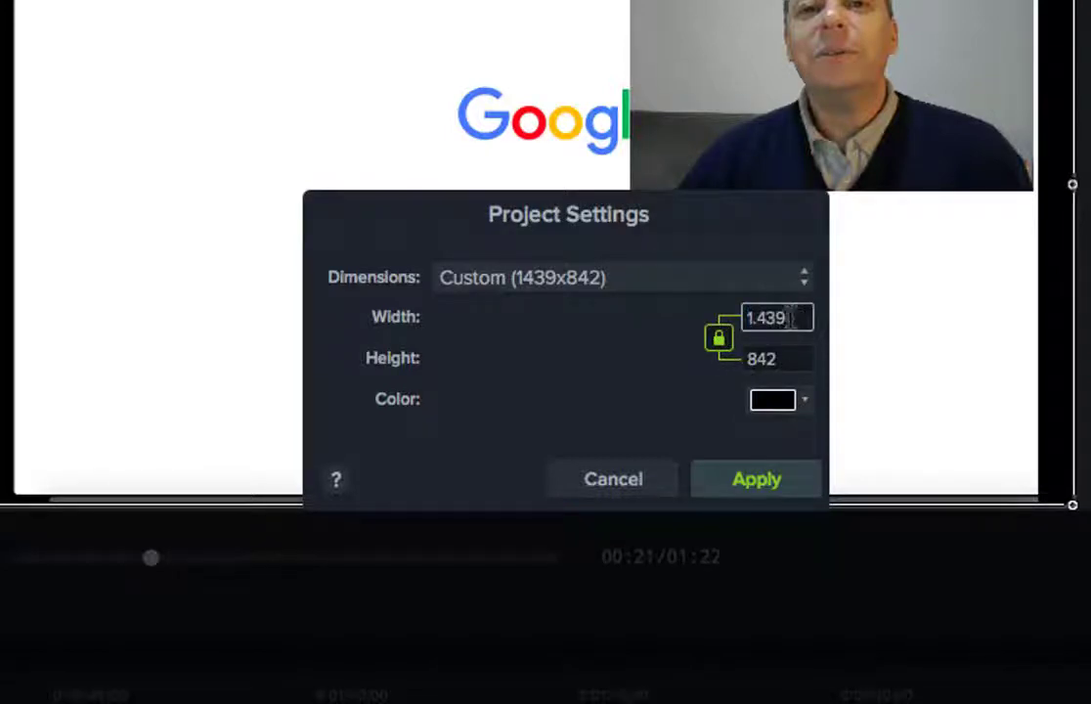
left_click_drag(794, 318, 651, 279)
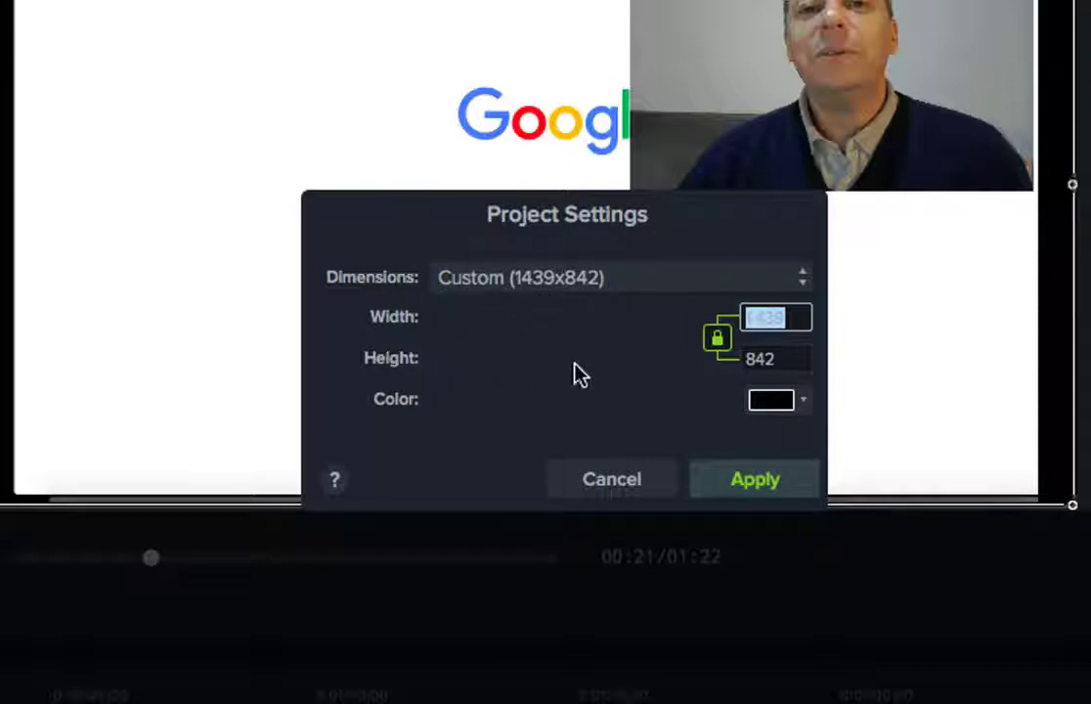
left_click(717, 337)
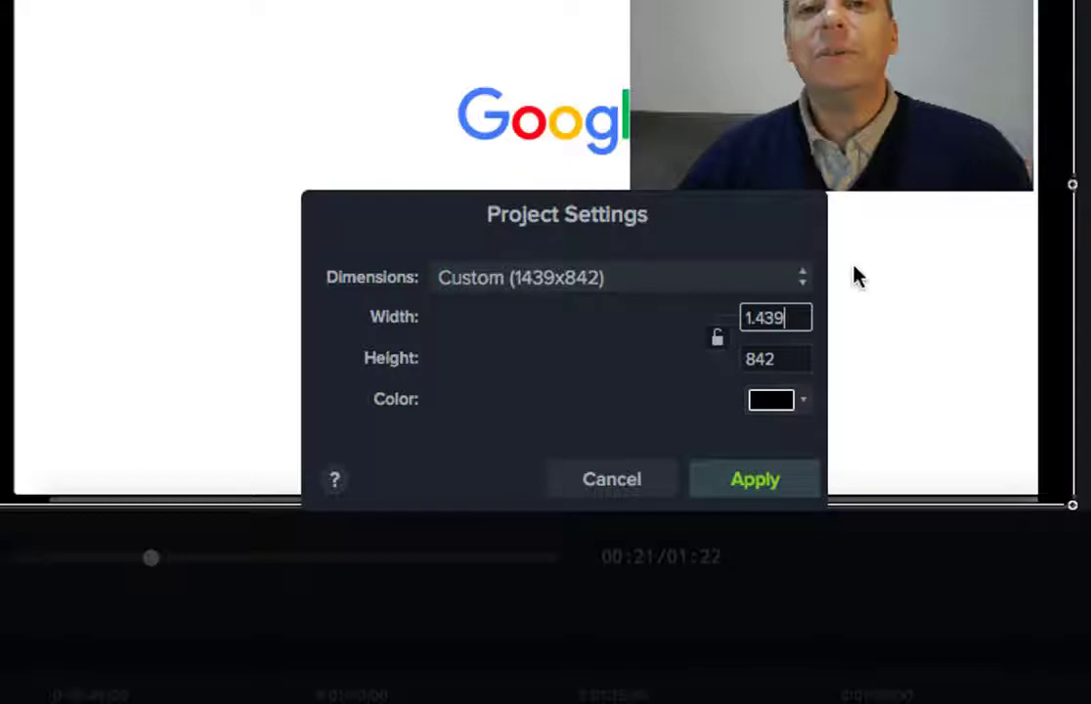
Set the project width to 1300, resize the canvas from its corner to 1295 x 835, and apply the settings
left_click_drag(789, 322, 758, 321)
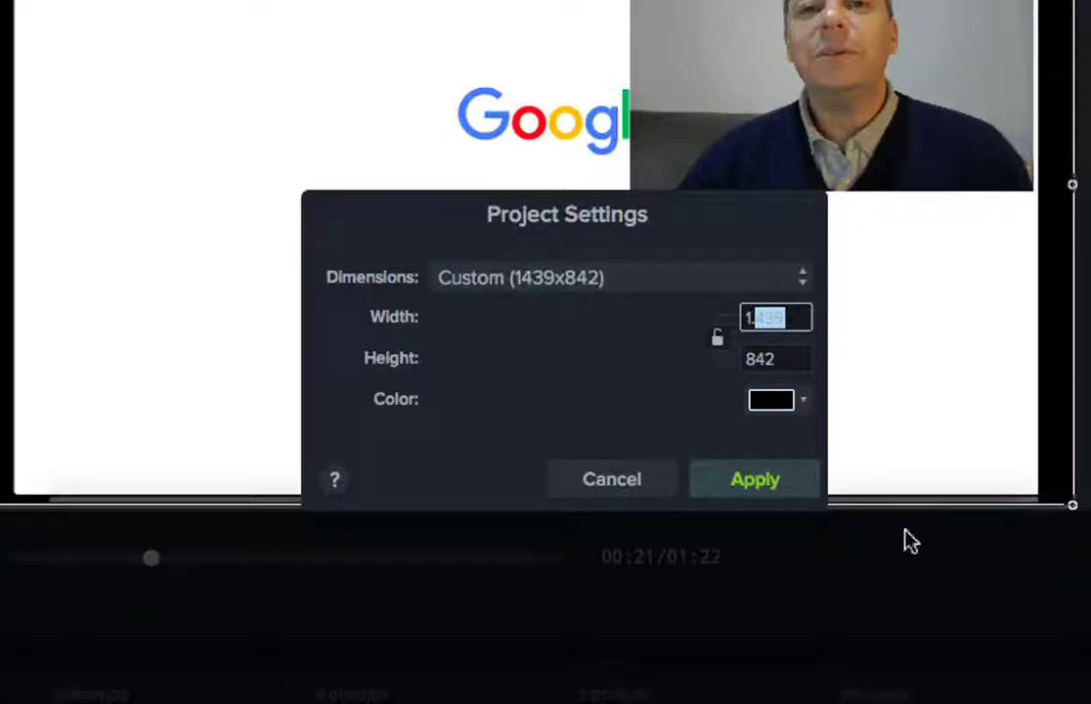
type("300")
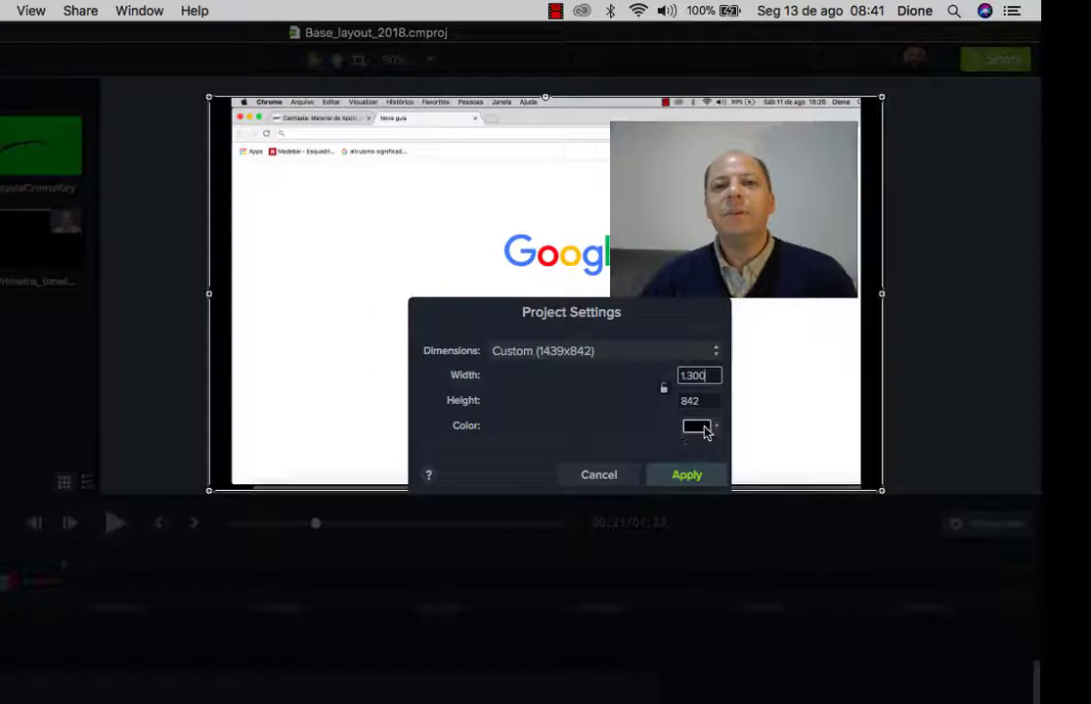
left_click(710, 402)
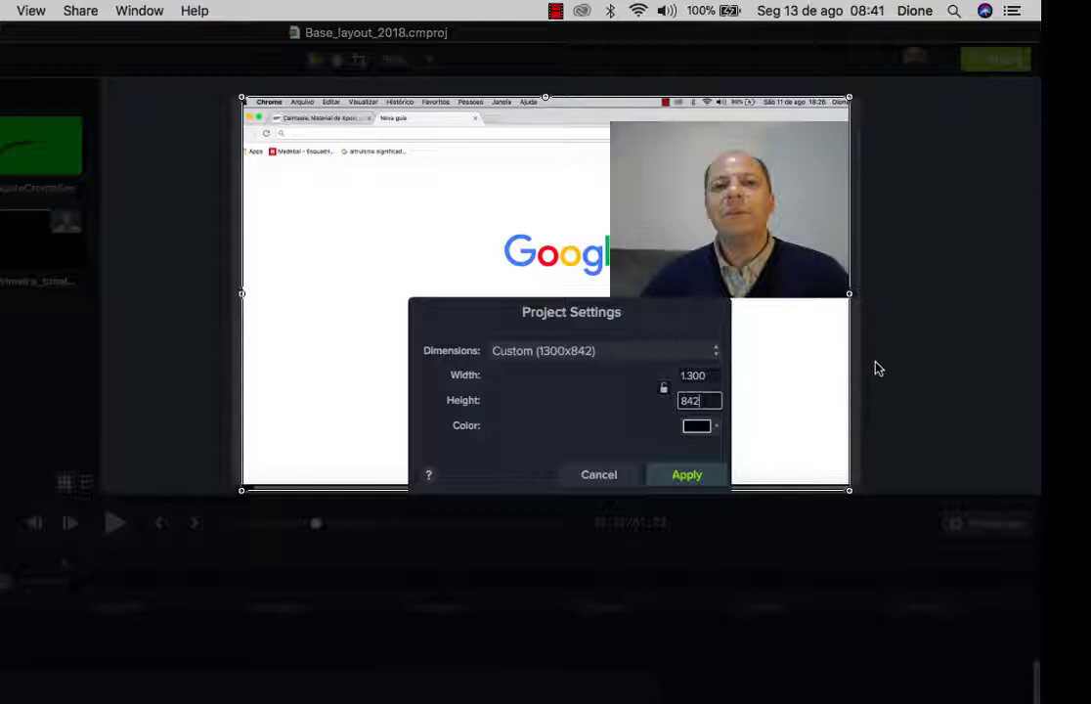
mouse_move(847, 490)
left_mouse_down()
mouse_move(855, 501)
mouse_move(845, 494)
left_mouse_up()
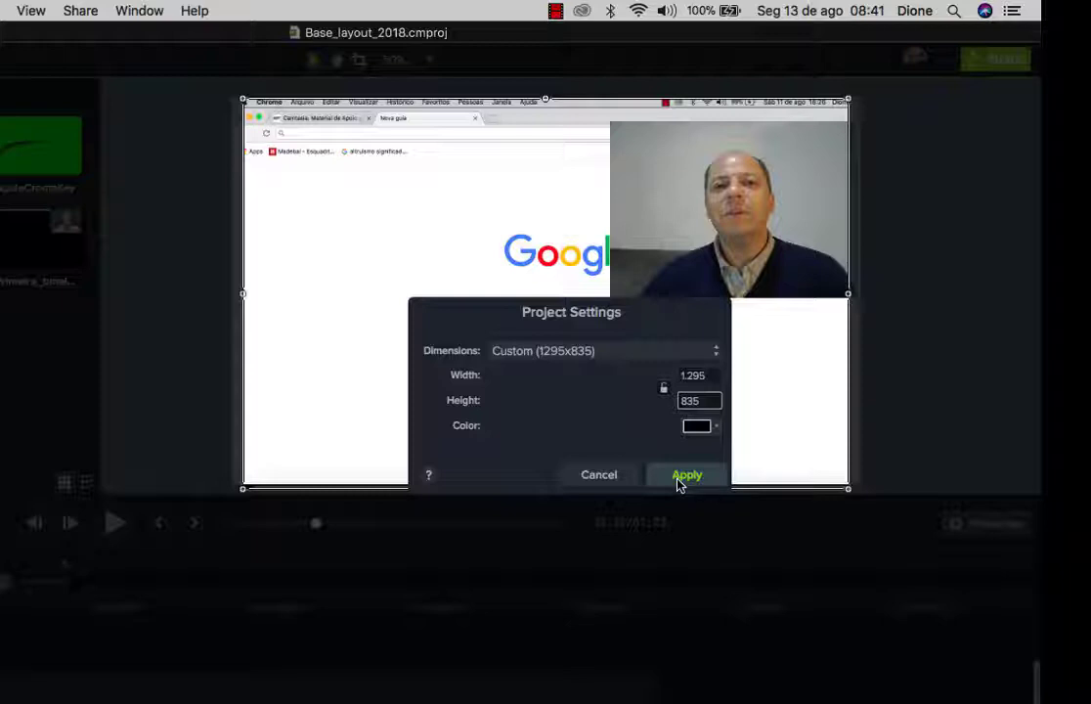
left_click(684, 476)
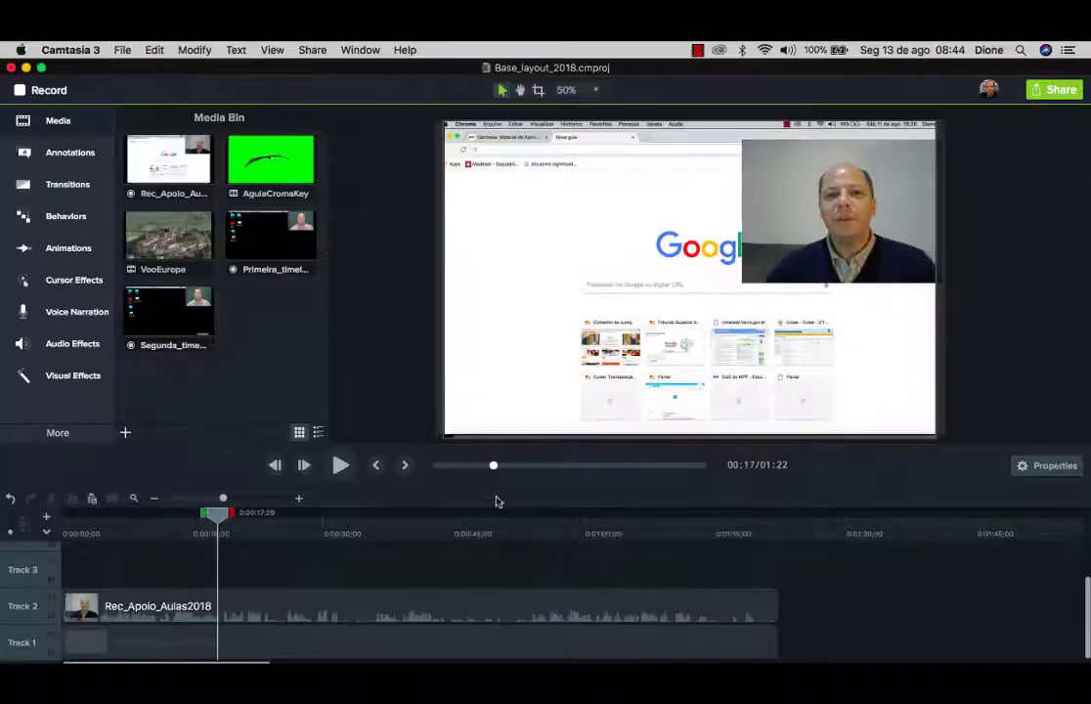
Enlarge the timeline area to show more tracks and move the playhead to 0:00:06;16
left_click_drag(499, 489, 489, 445)
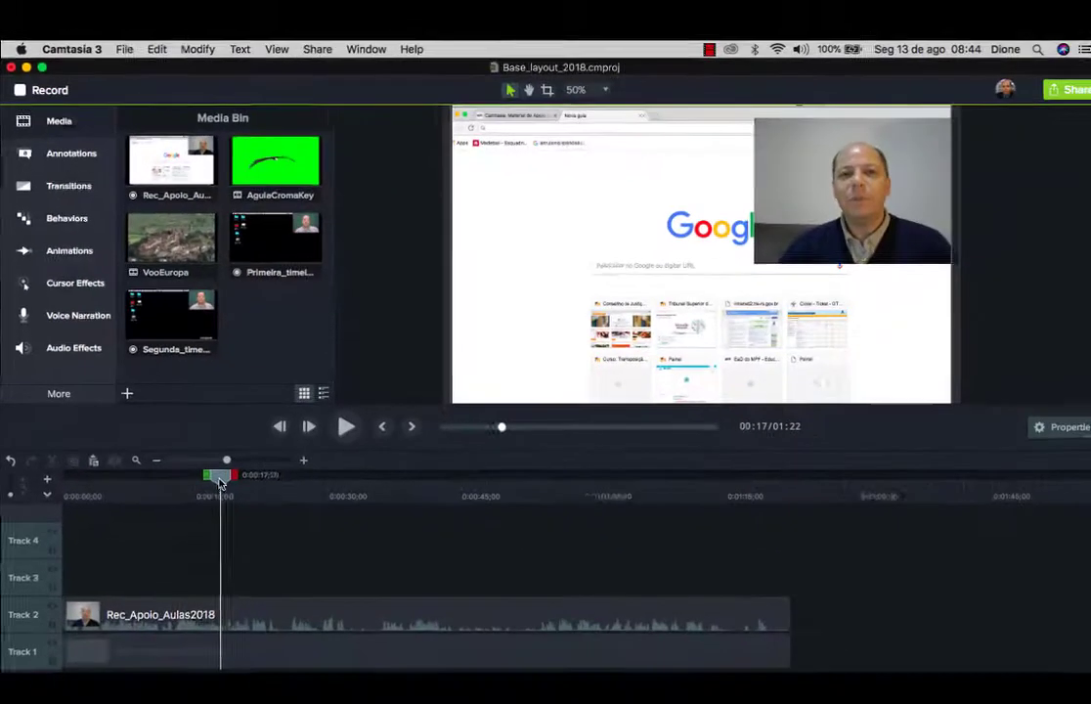
left_click_drag(219, 470, 120, 468)
Shrink the webcam clip and place it over the upper-left area of the screen recording on the canvas
left_click(807, 240)
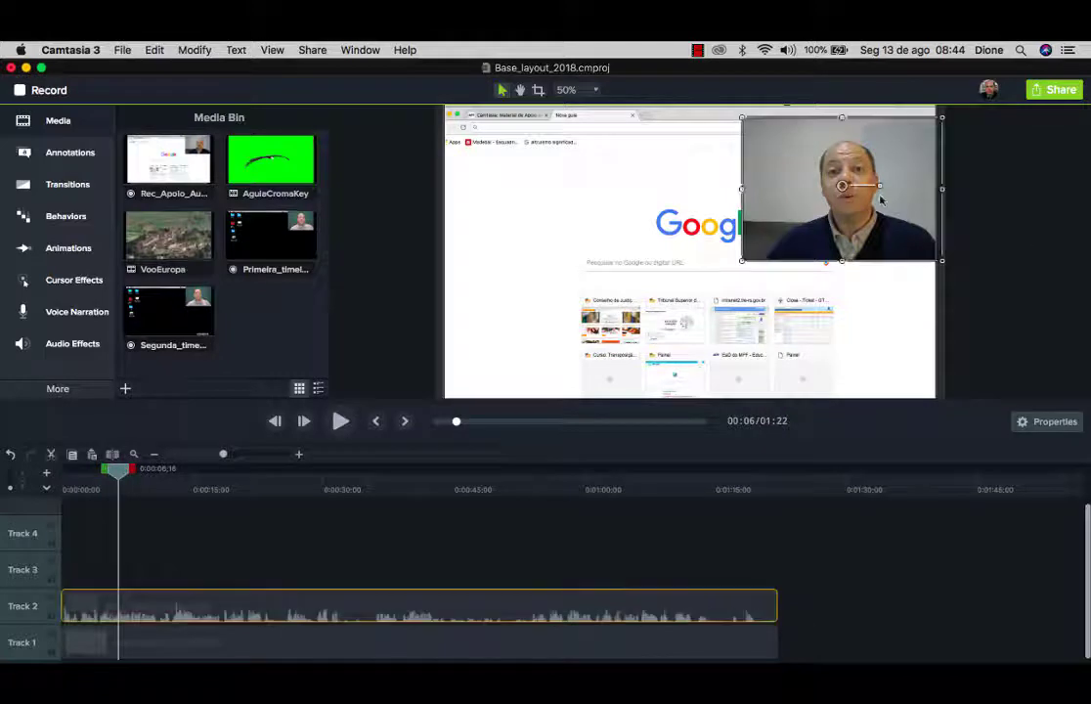
left_click_drag(814, 226, 585, 256)
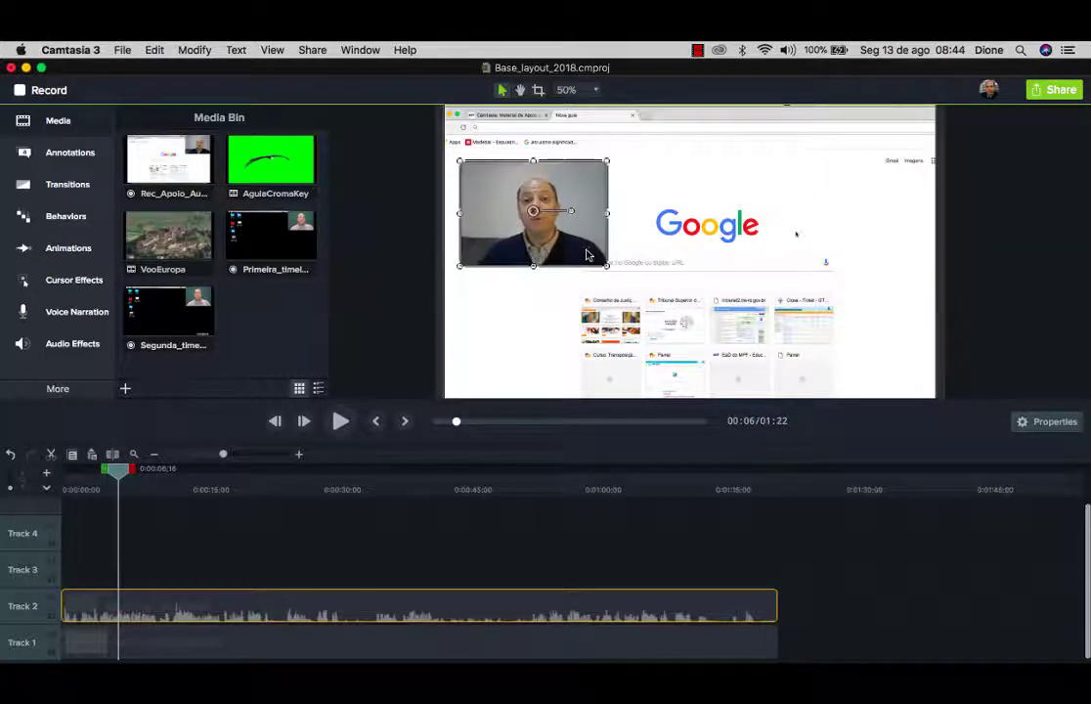
left_click(413, 302)
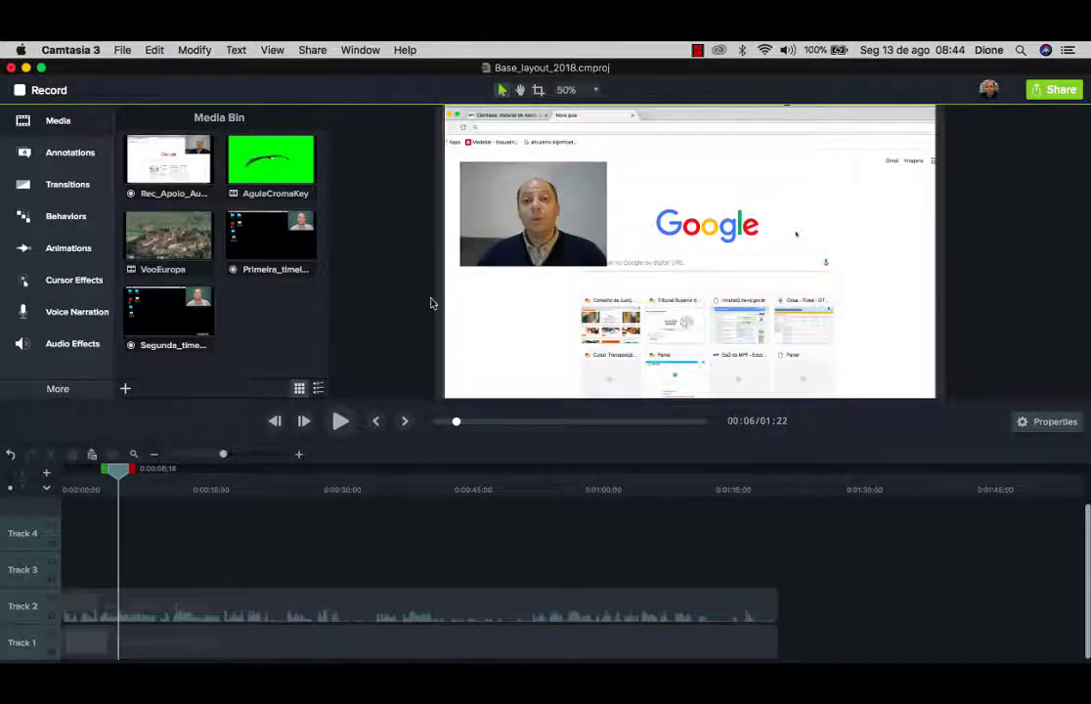
Select the webcam clip and the screen recording in turn on the canvas, finishing with nothing selected
left_click(543, 209)
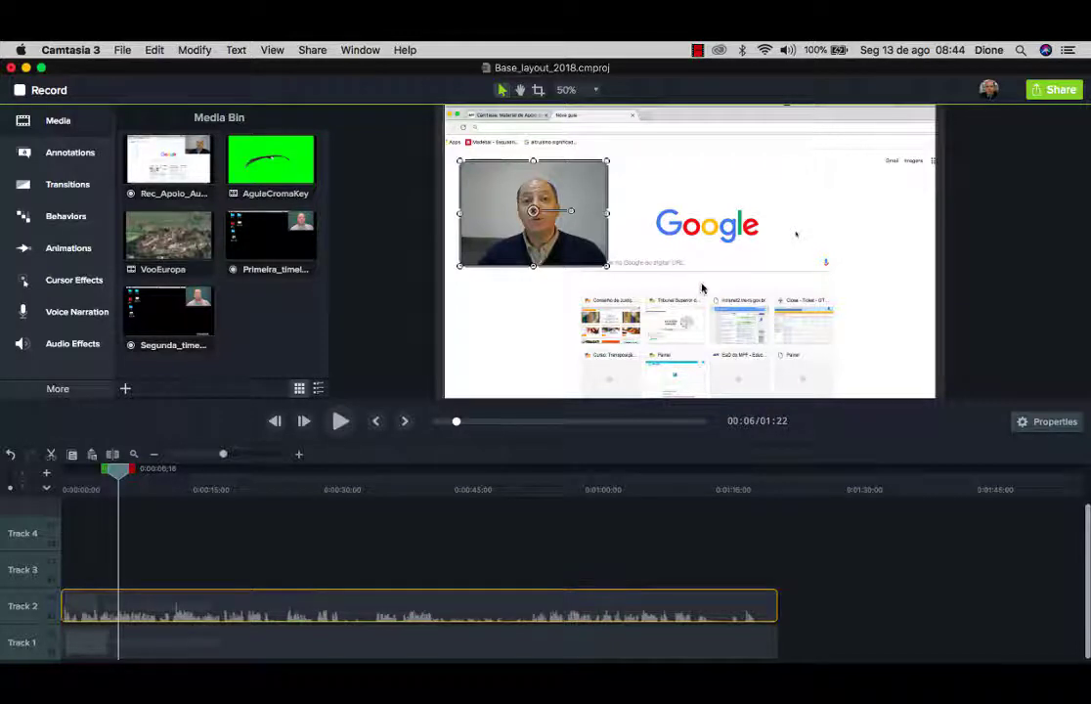
left_click(676, 205)
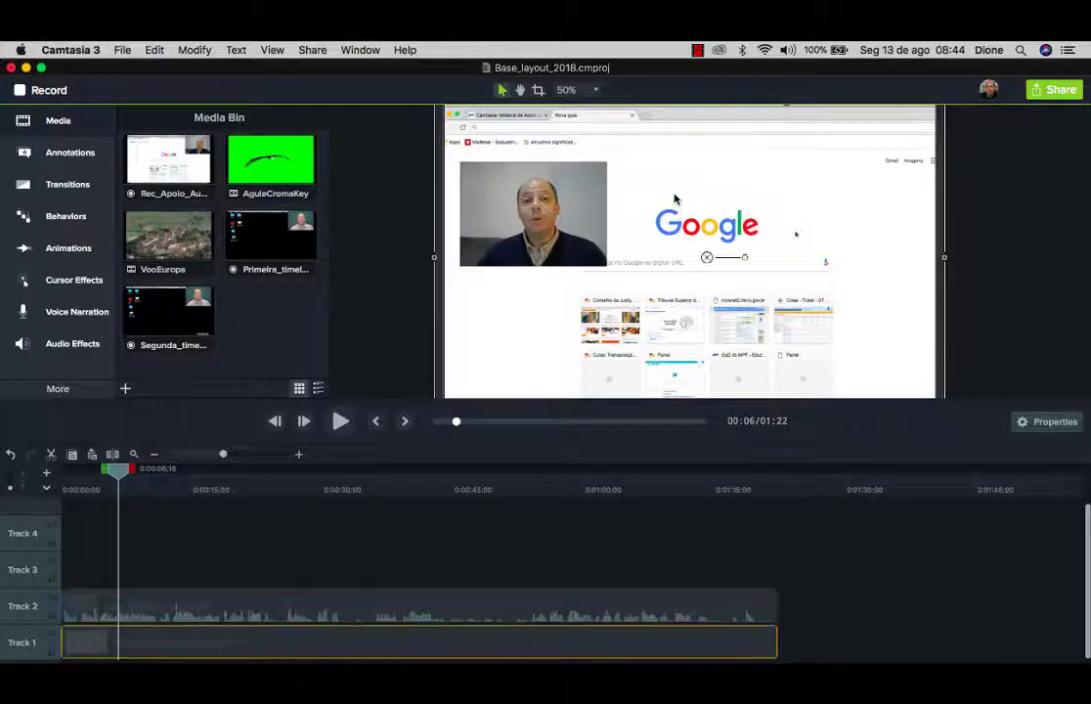
left_click(505, 214)
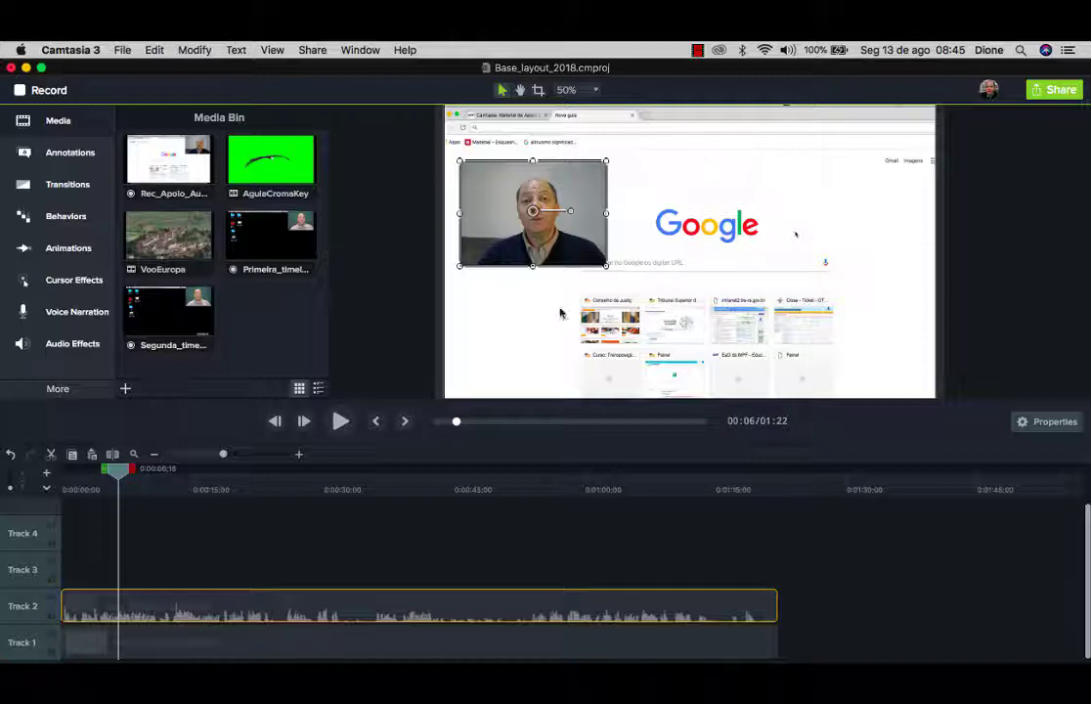
left_click(480, 321)
left_click(375, 317)
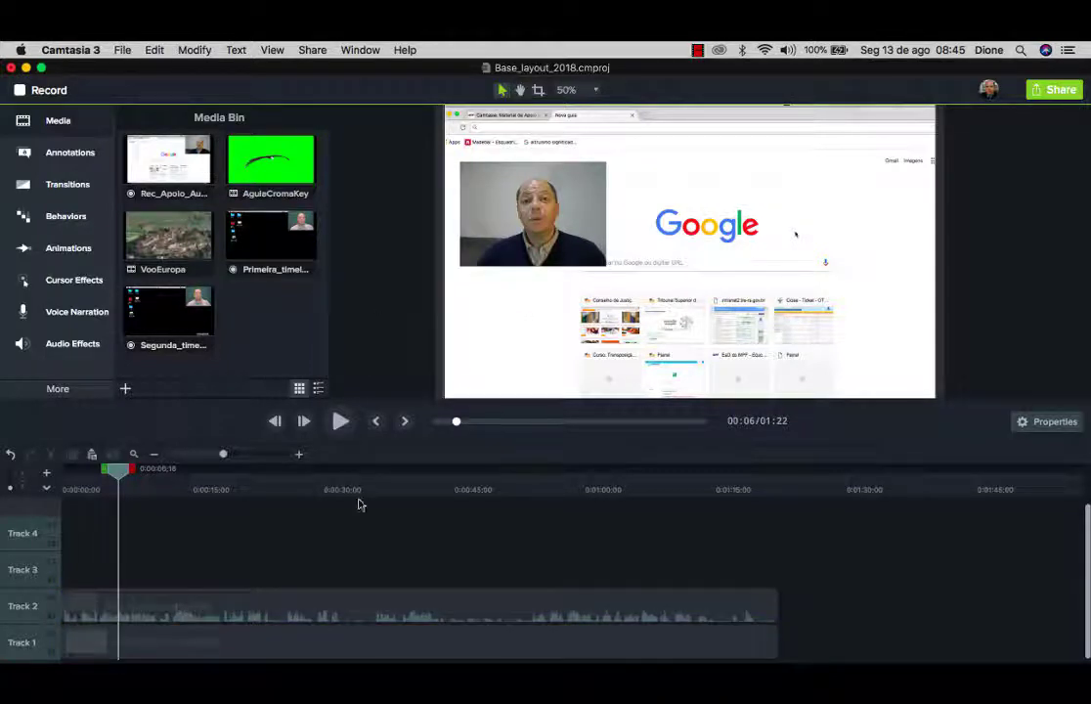
Return the playhead to the start of the timeline and select the Track 1 clip, followed by the Track 2 clip
left_click_drag(118, 470, 68, 477)
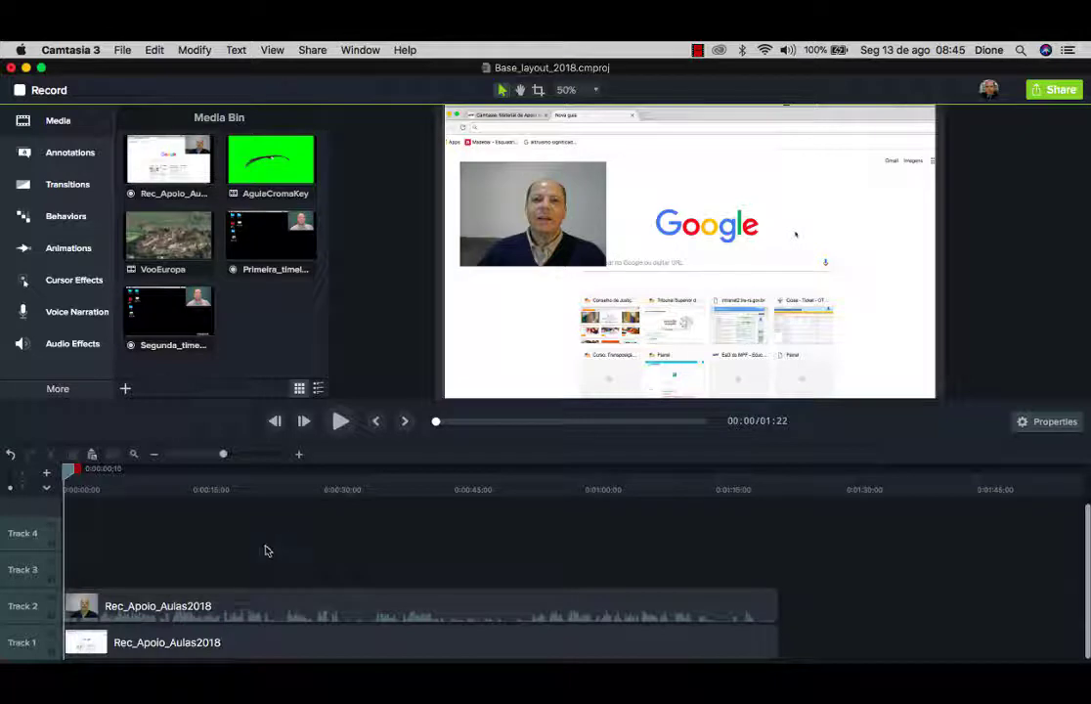
left_click(136, 652)
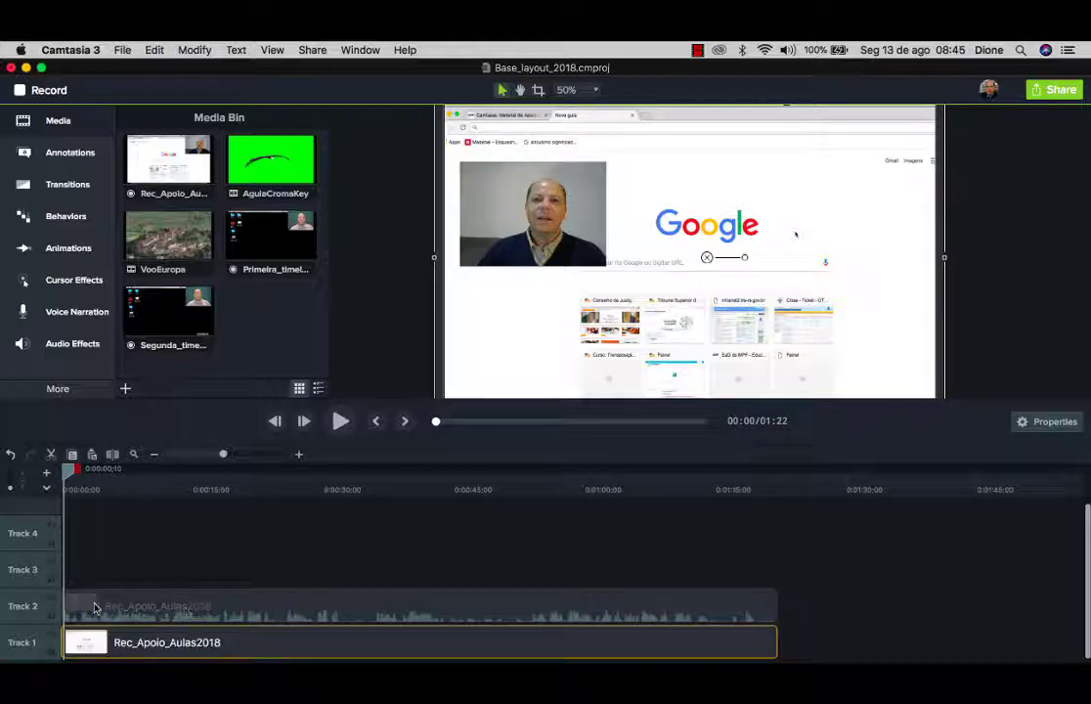
left_click(185, 610)
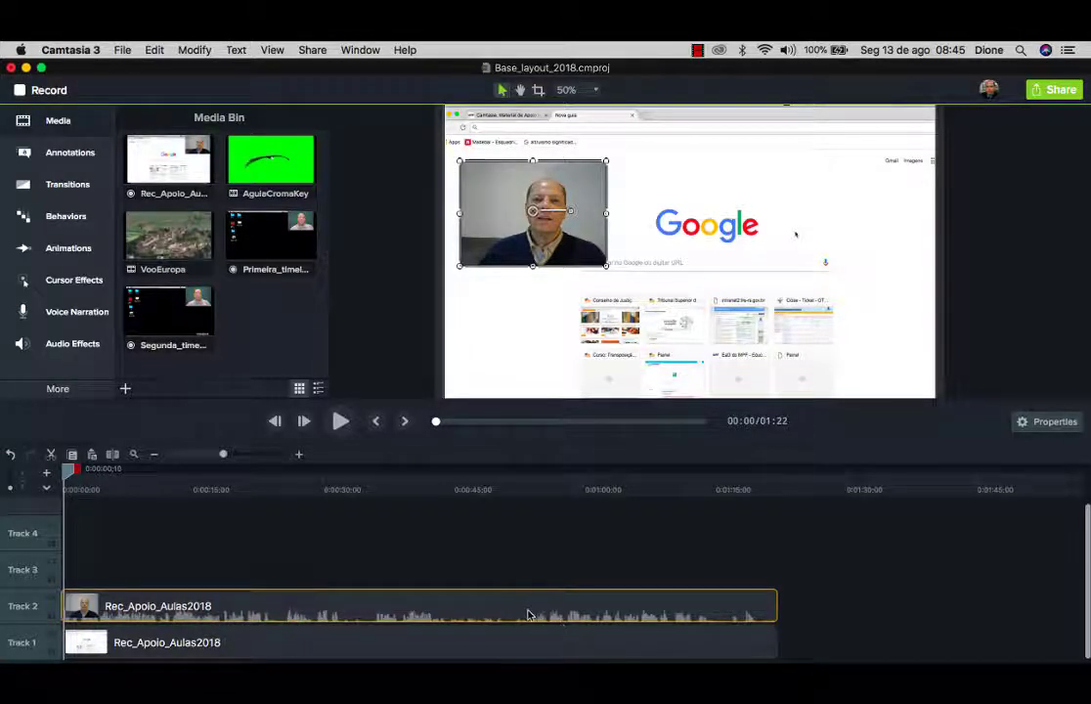
key("Home")
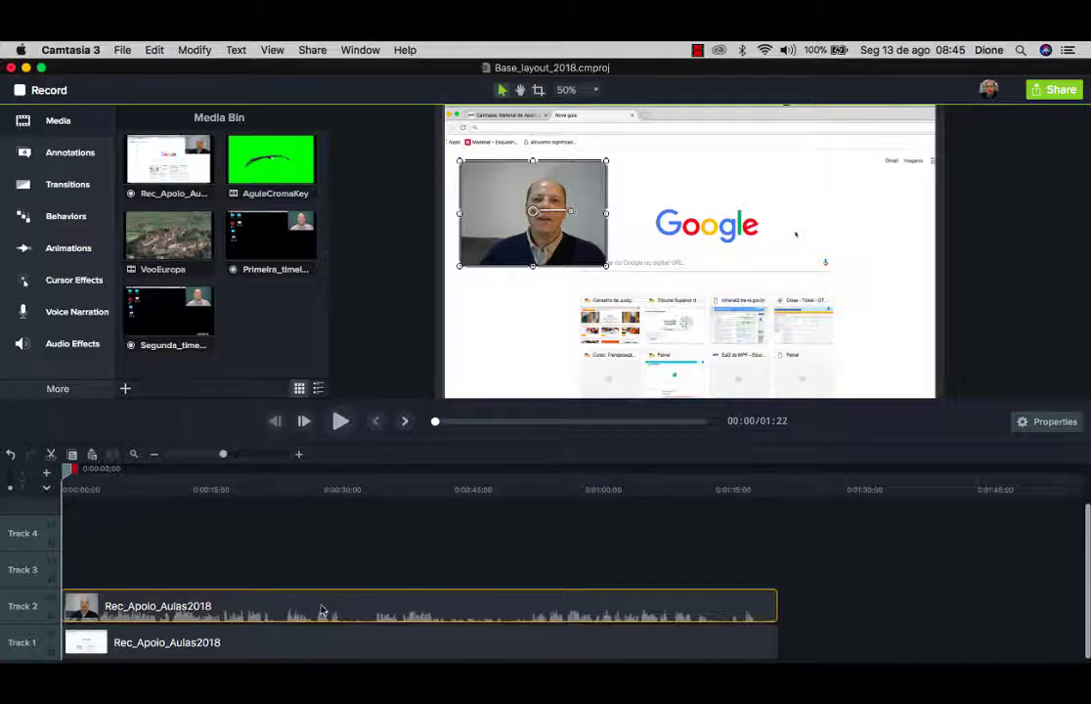
Alternate the selection between the Track 1 and Track 2 clips in the timeline, ending on the Track 1 clip
left_click(533, 638)
left_click(524, 604)
left_click(521, 644)
left_click(516, 618)
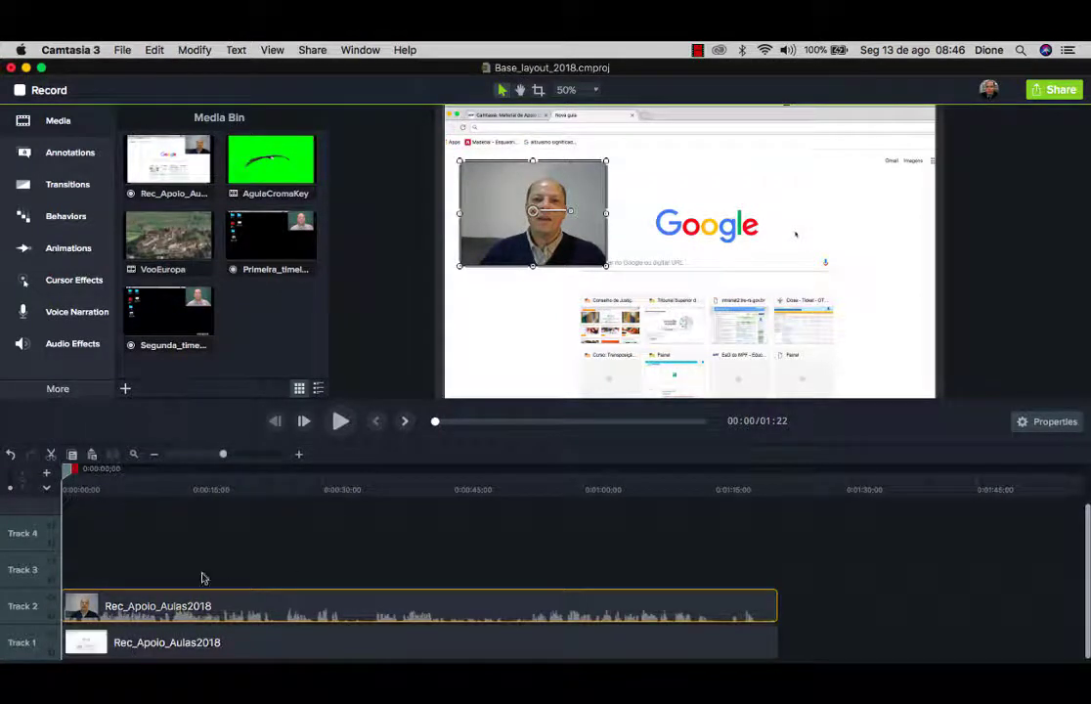
left_click(237, 641)
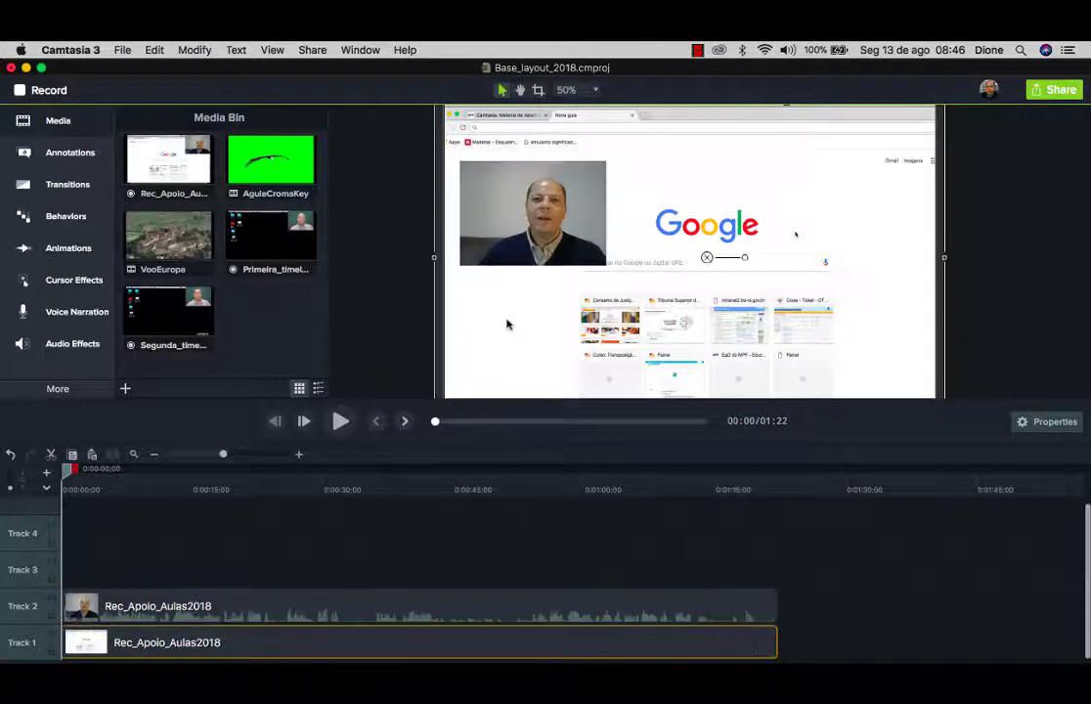
left_click_drag(326, 643, 304, 631)
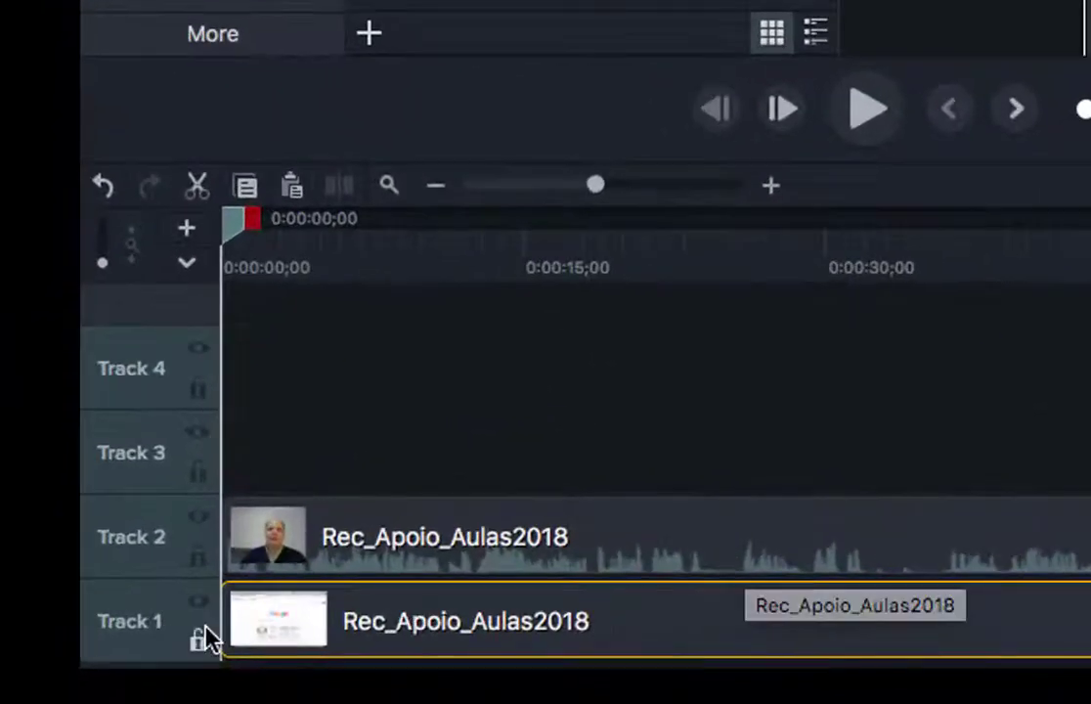
Hide Track 1 and Track 2, and make both tracks visible again
left_click(198, 604)
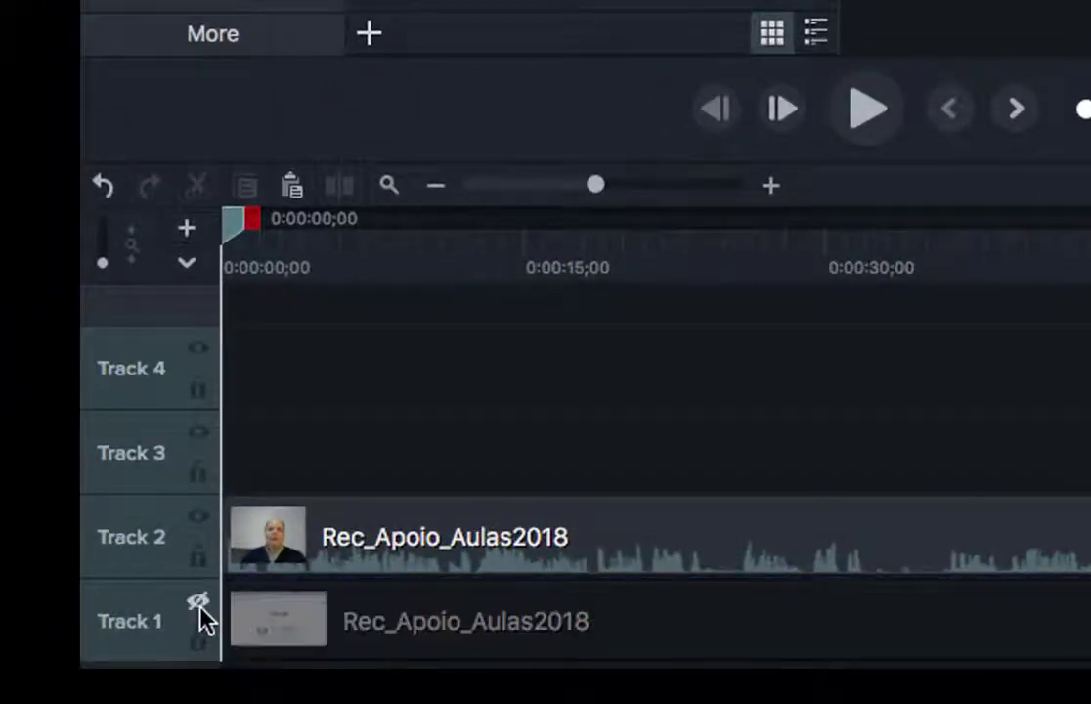
left_click(200, 521)
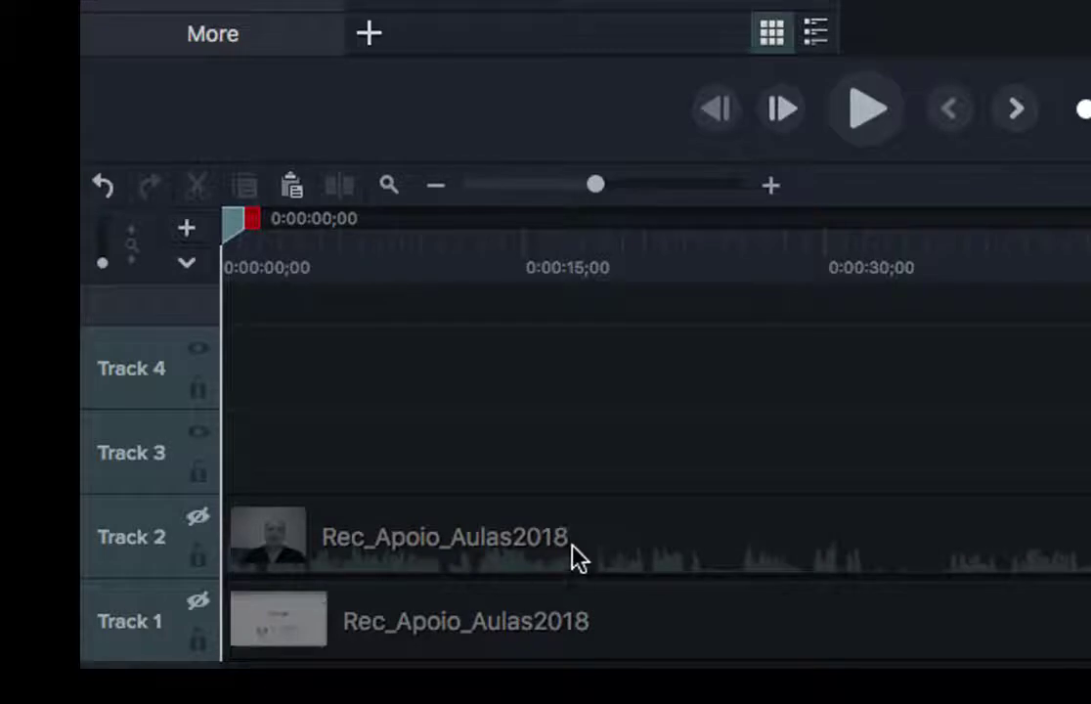
left_click(195, 519)
left_click(199, 602)
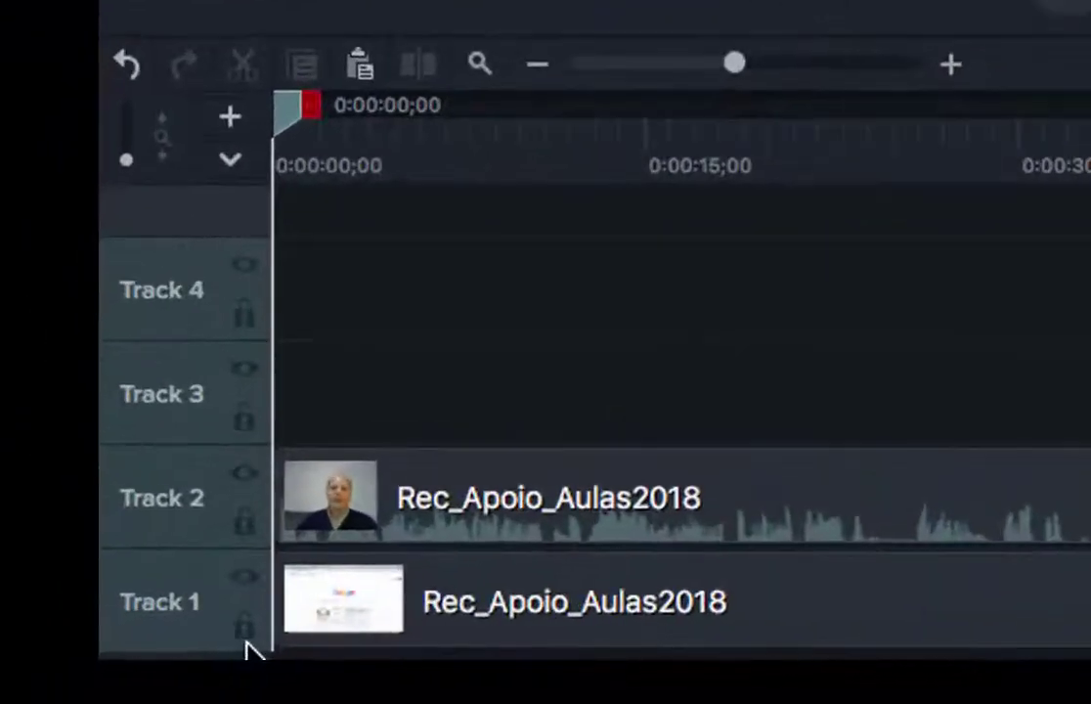
Lock and unlock Track 1, and switch its visibility off and back on
left_click(244, 626)
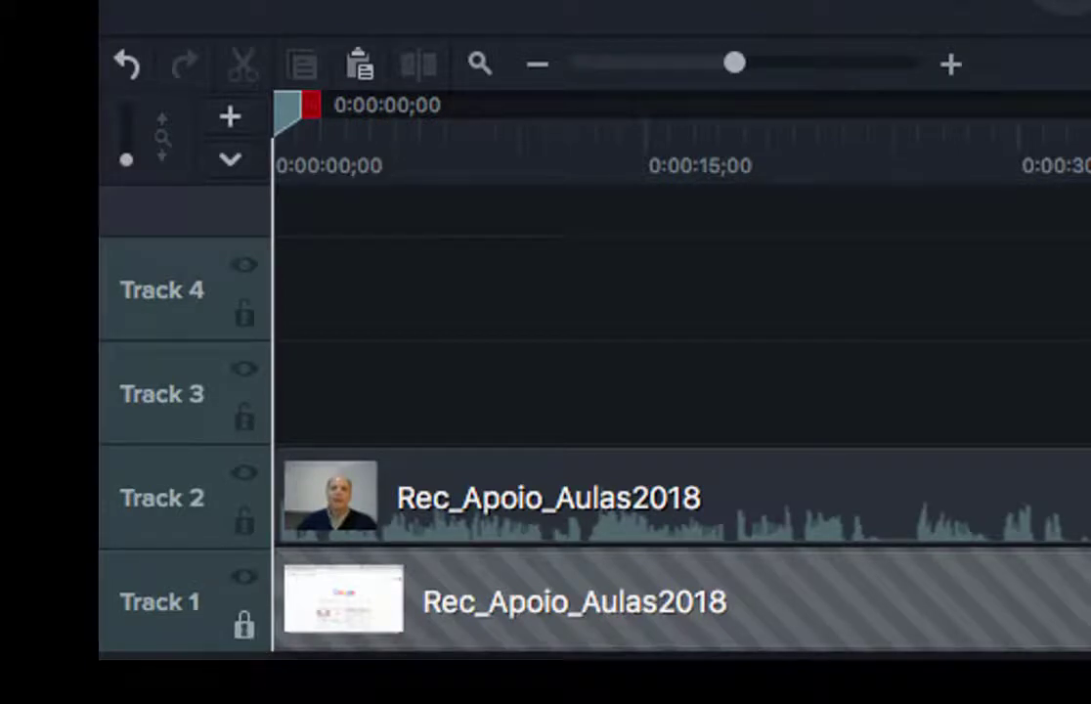
left_click_drag(275, 117, 134, 158)
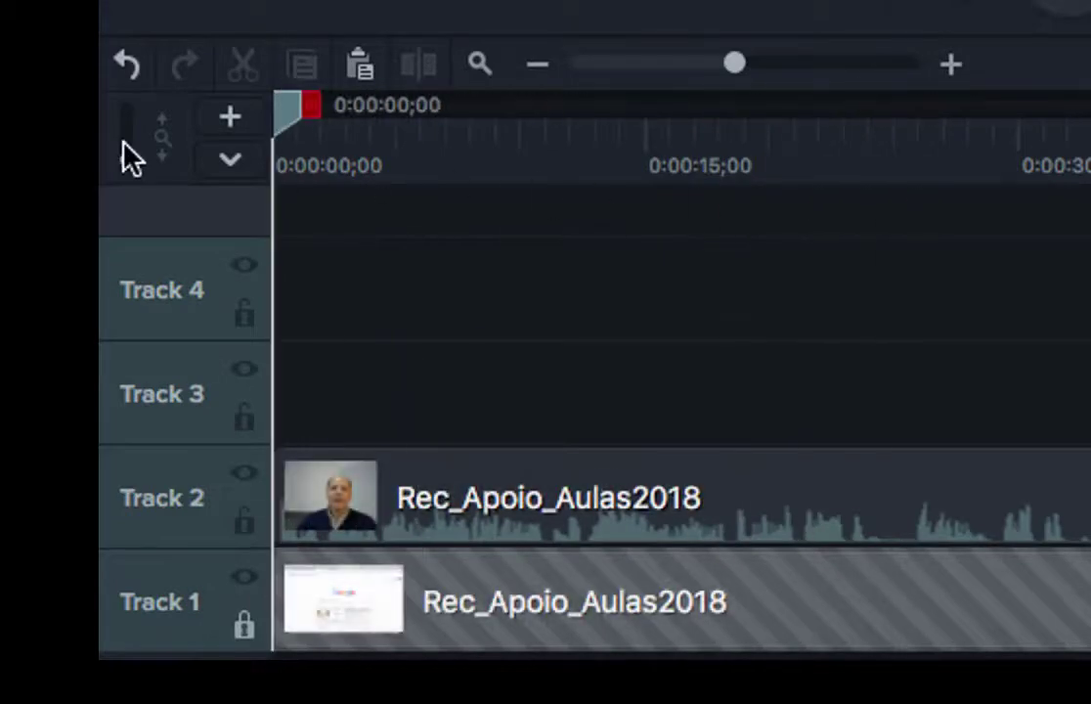
left_click(243, 631)
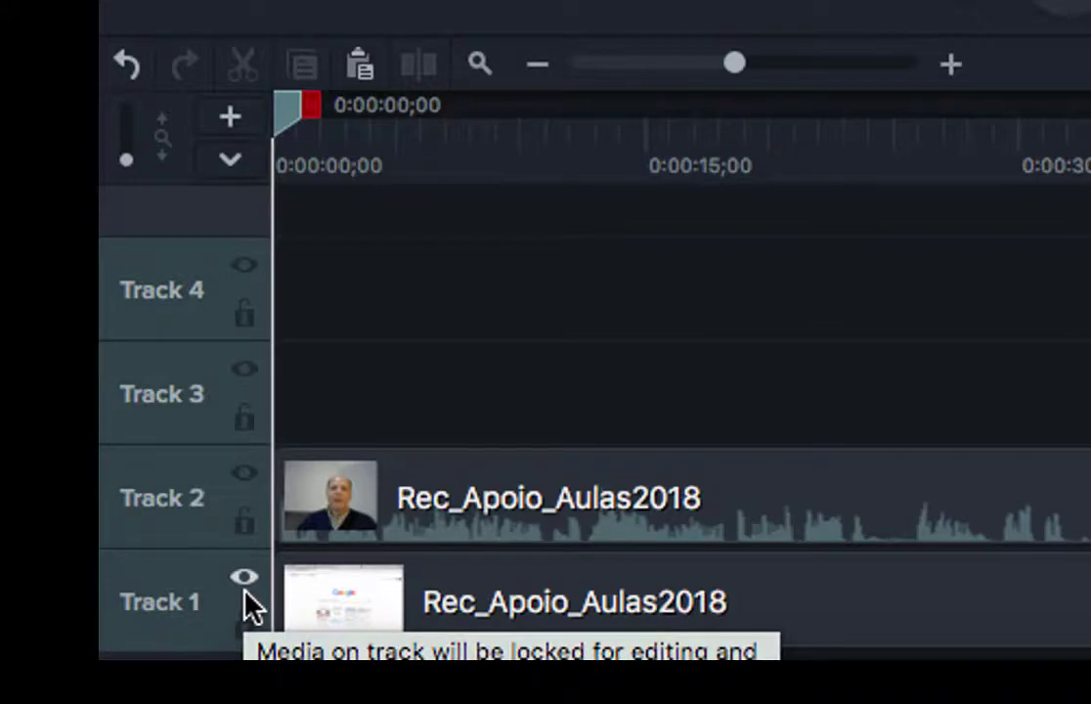
left_click(243, 585)
left_click(244, 585)
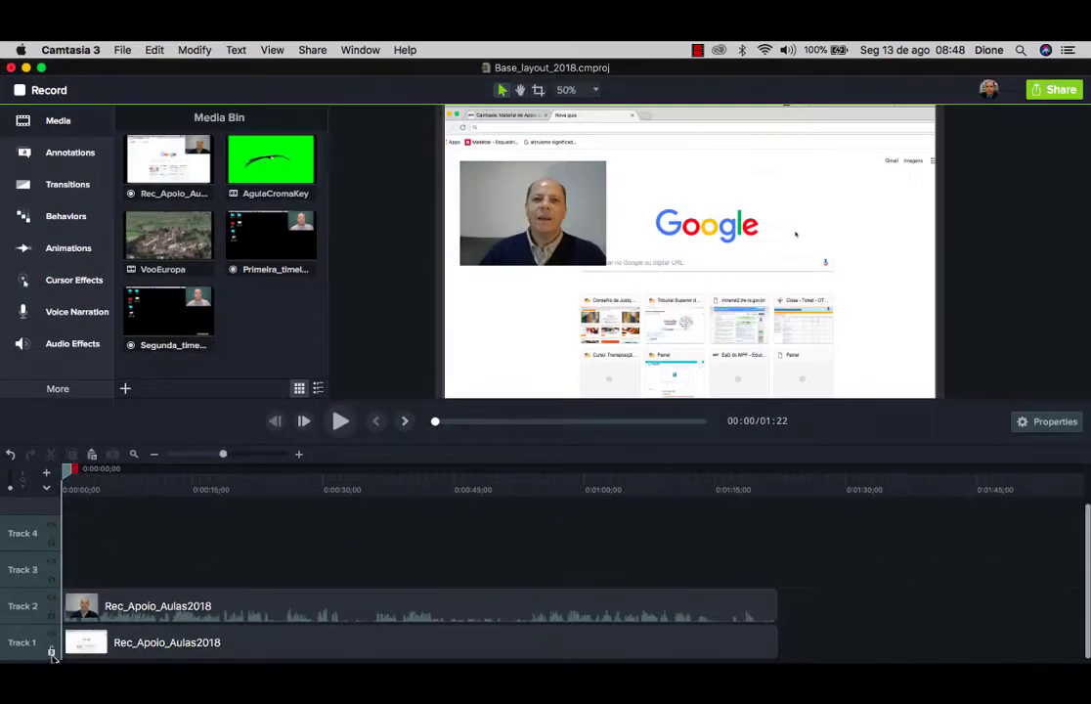
Lock Track 1 and try to select its clip at about 0:00:18 on the timeline
left_click(52, 653)
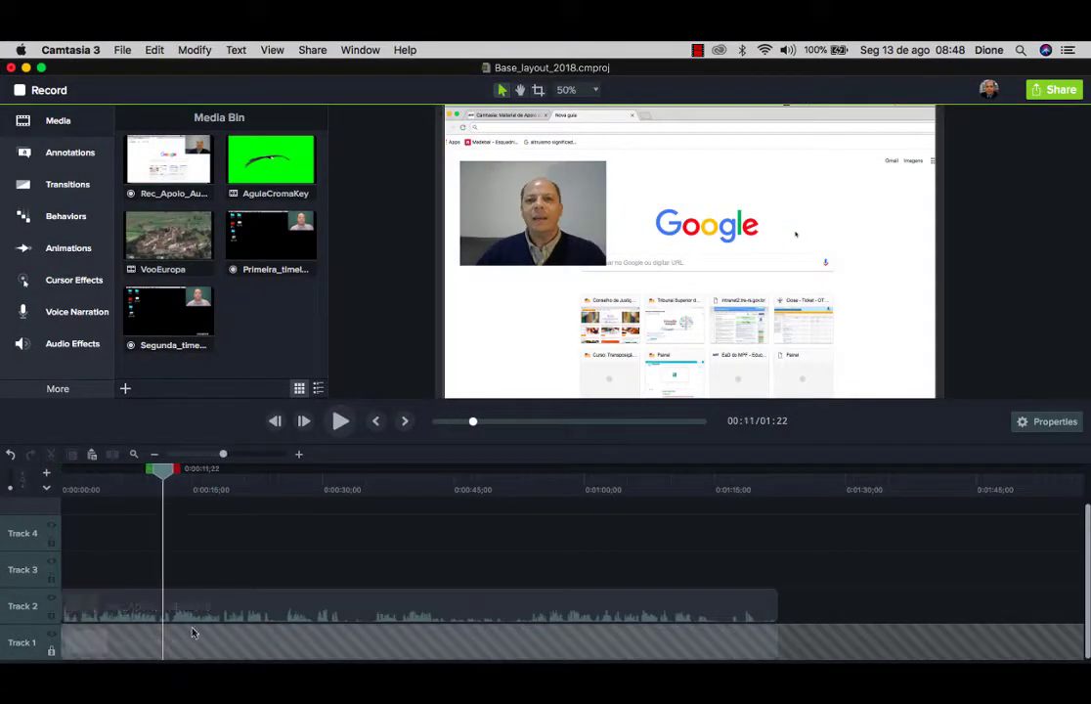
left_click(218, 643)
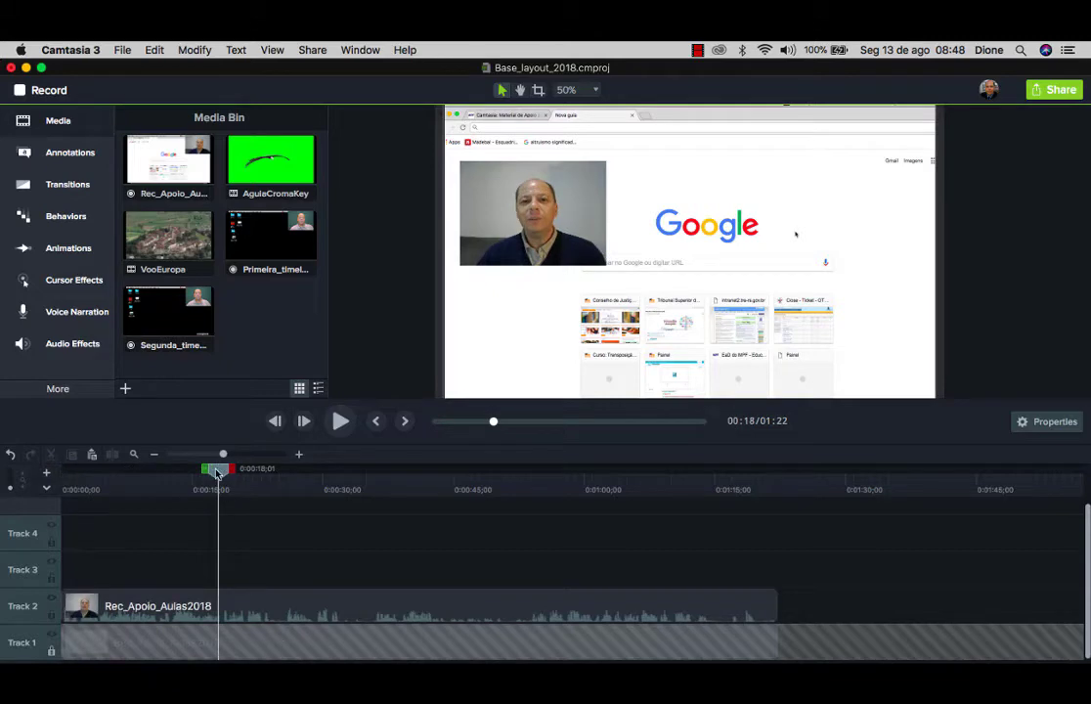